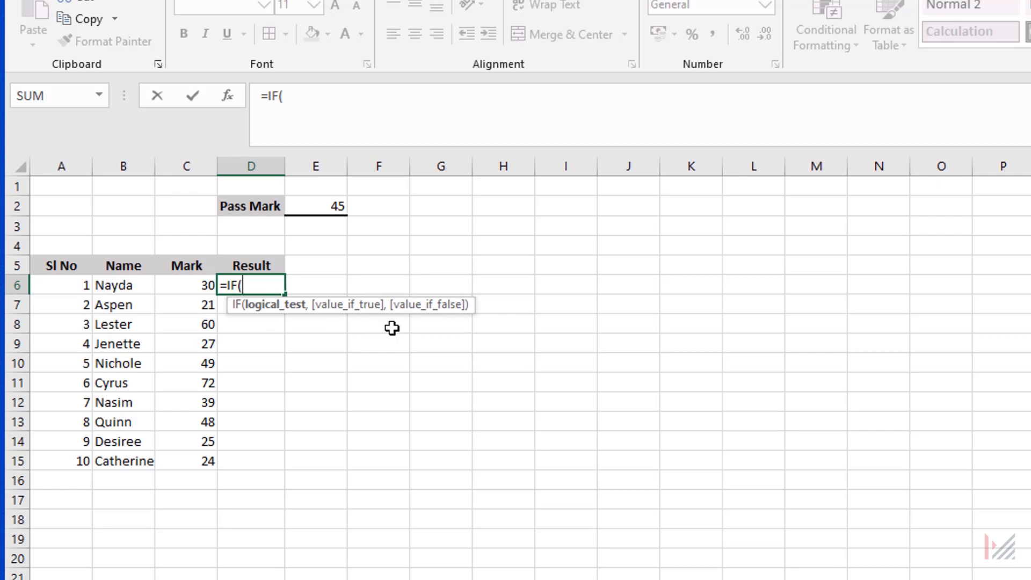
Complete the IF formula in D6 as =IF(C6>=E2,"Pass","Fail").
left_click(184, 285)
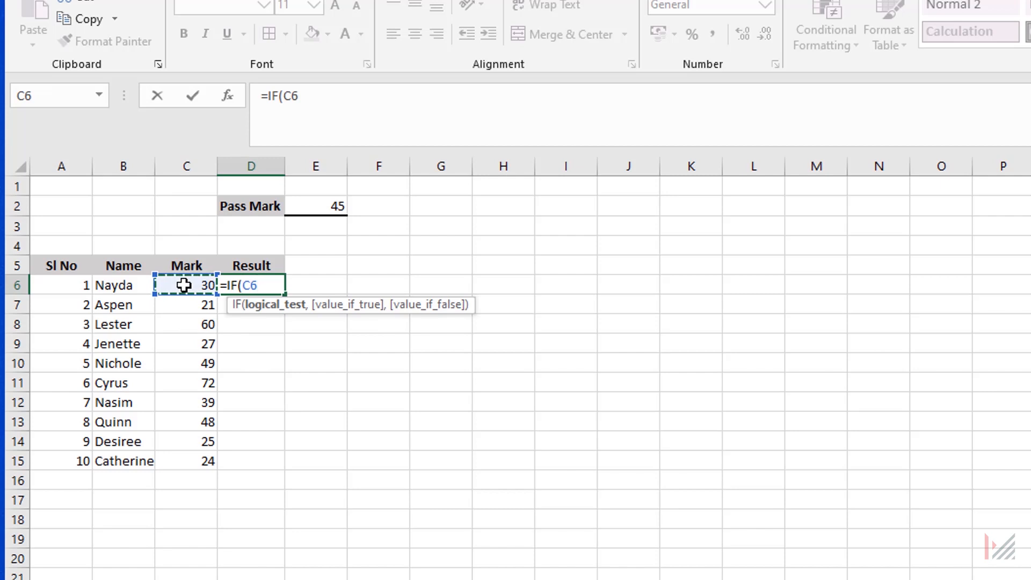
type(">=")
left_click(314, 205)
type(",")
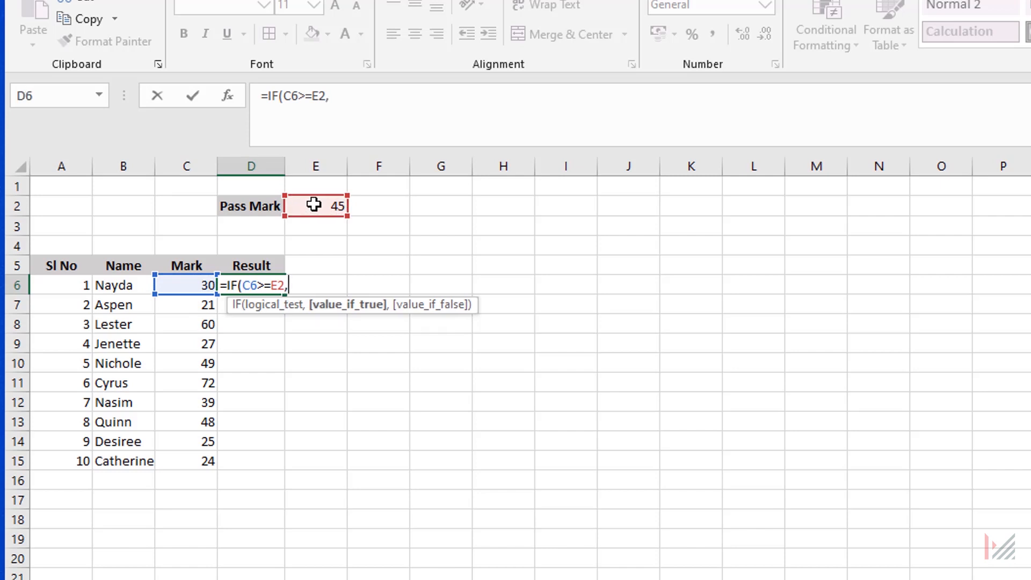
type("\"Pass\",")
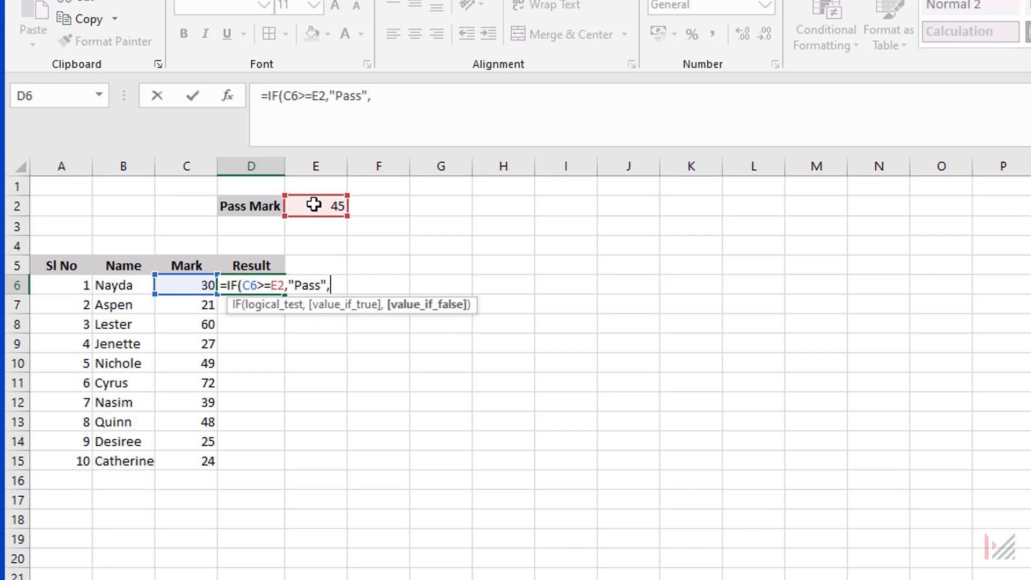
type("\"Fail\")")
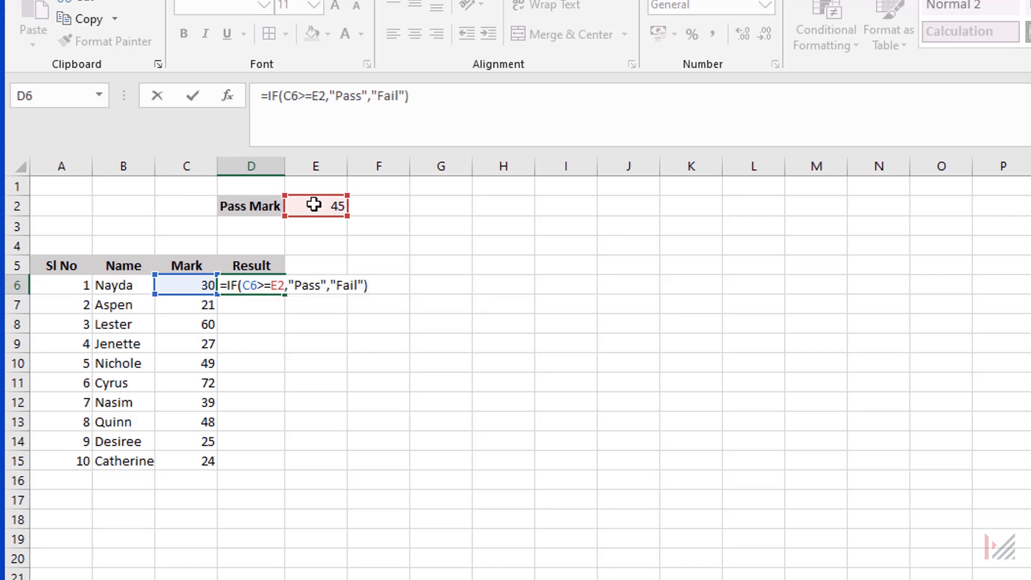
key("Return")
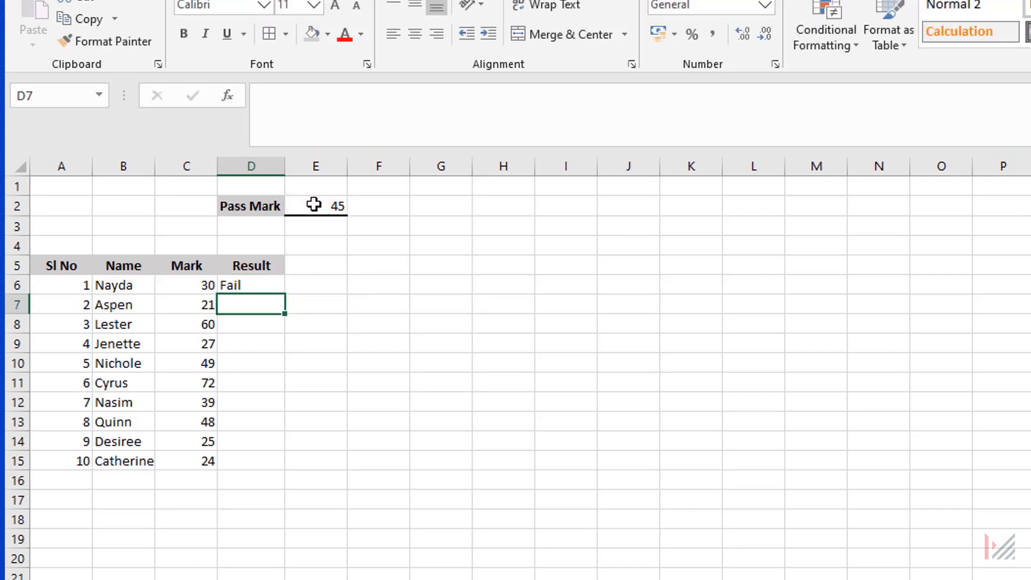
Copy the D6 formula down to D15 and inspect the pass mark reference in D7's formula.
left_click(270, 285)
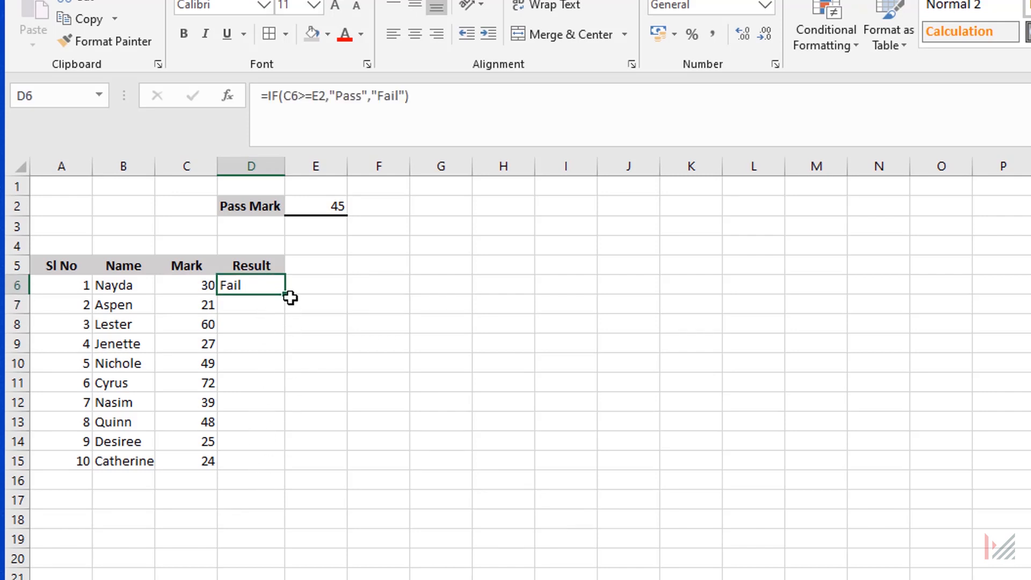
left_click_drag(284, 295, 295, 470)
left_click(251, 305)
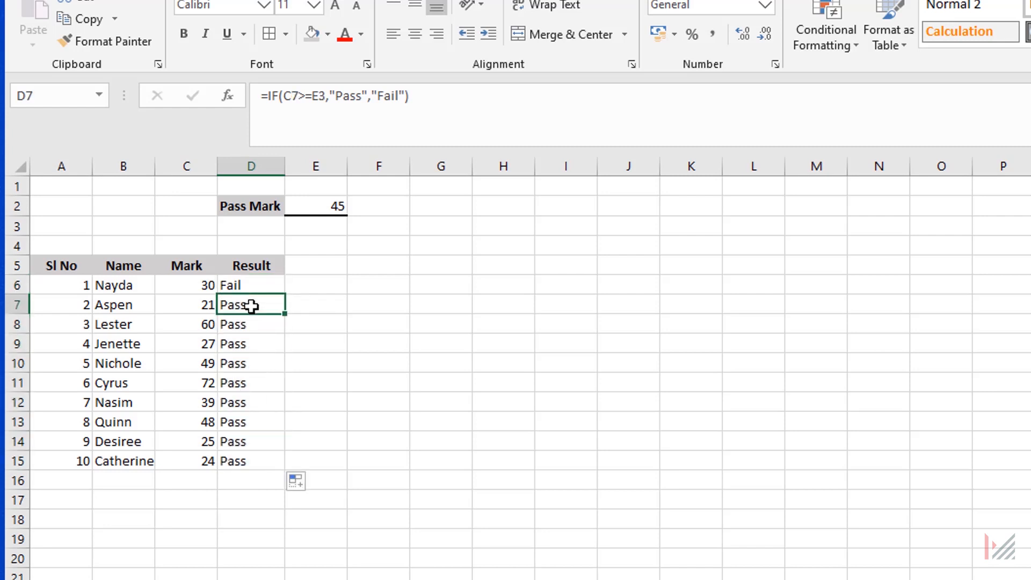
left_click(202, 304)
left_click(256, 306)
left_click(326, 104)
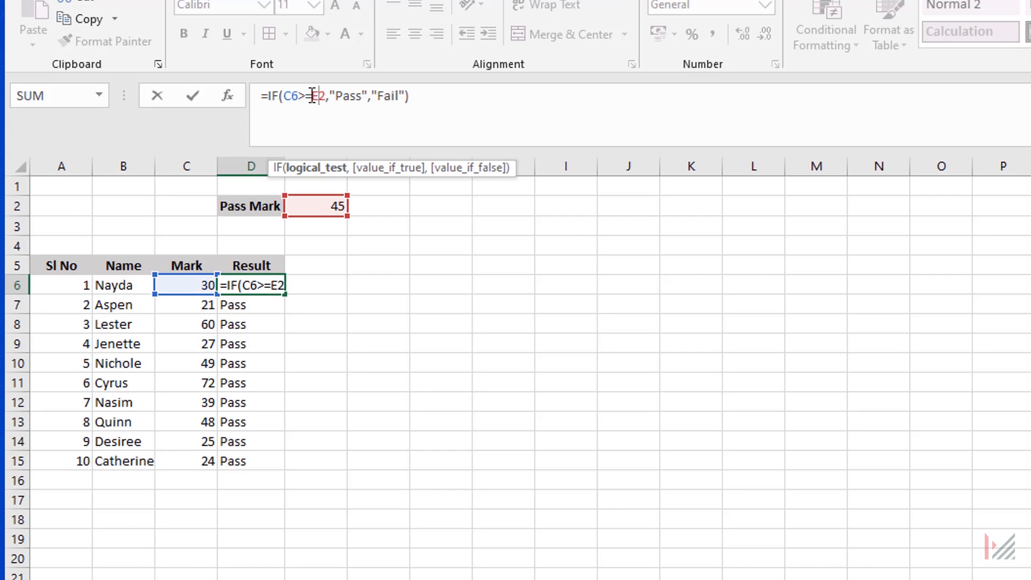
Make the pass mark reference in D6's formula absolute as $E$2 and copy the corrected formula down to D15.
left_click(312, 96)
type("$E")
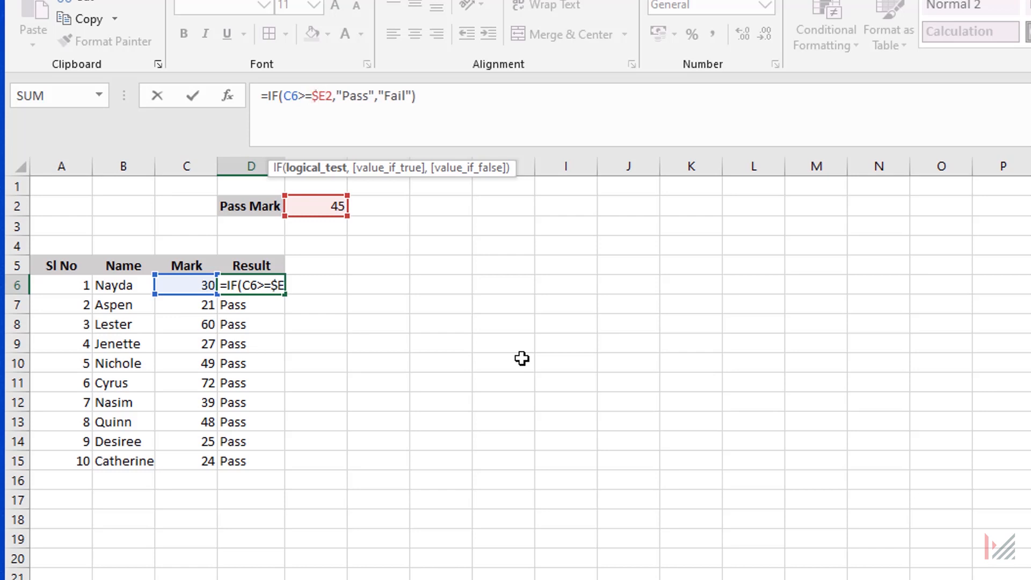
type("$")
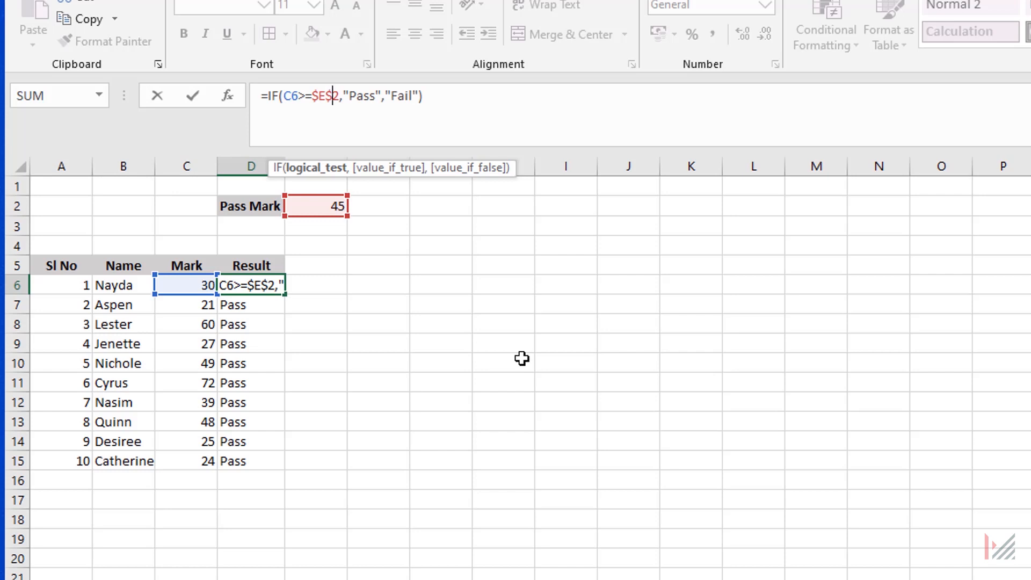
key("ctrl+Return")
left_click_drag(286, 294, 284, 480)
Check the copied formulas in the Result column for the absolute pass mark reference.
left_click(250, 343)
left_click(249, 363)
left_click(246, 390)
left_click(242, 404)
left_click(334, 101)
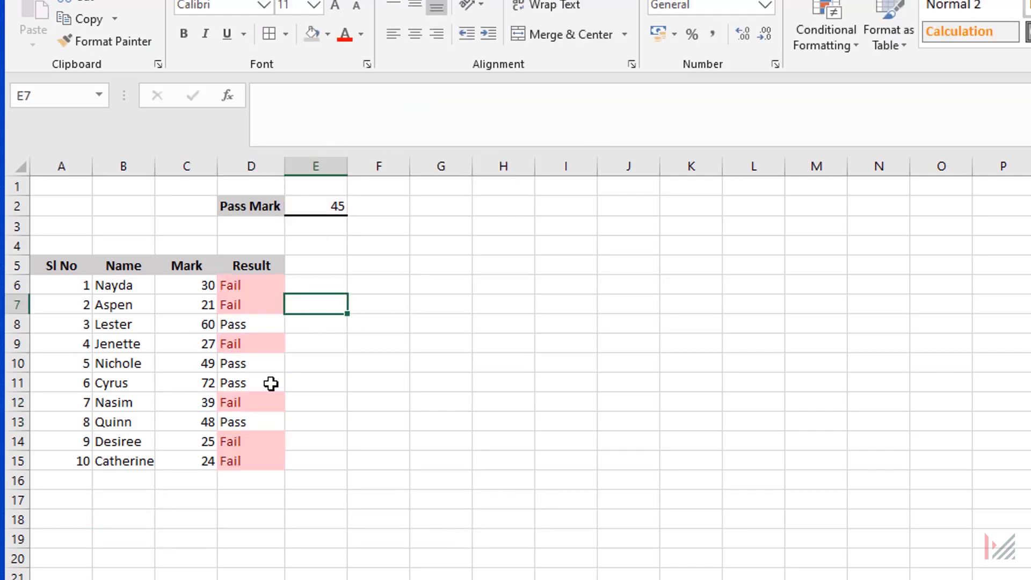
left_click(261, 310)
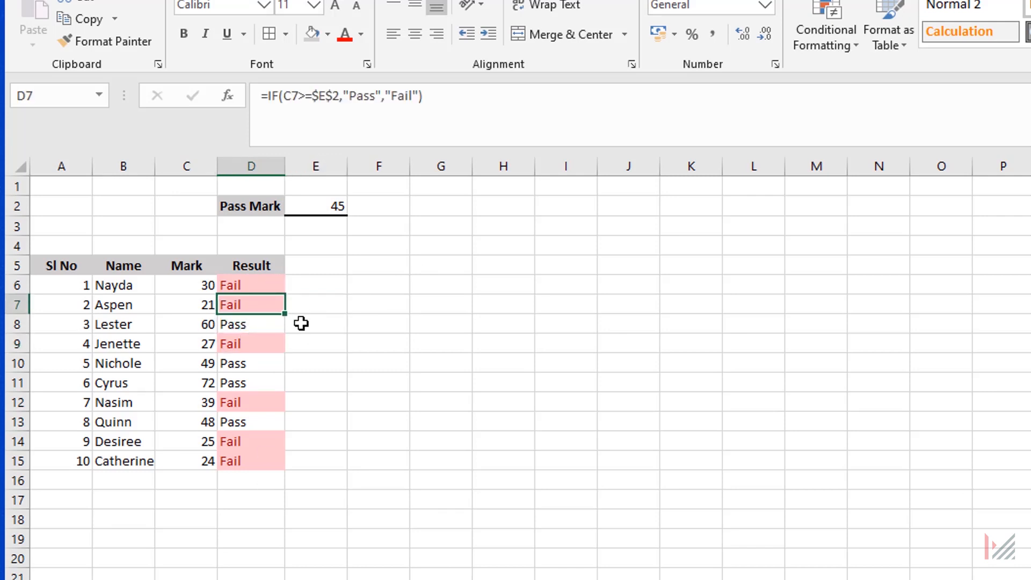
left_click(320, 326)
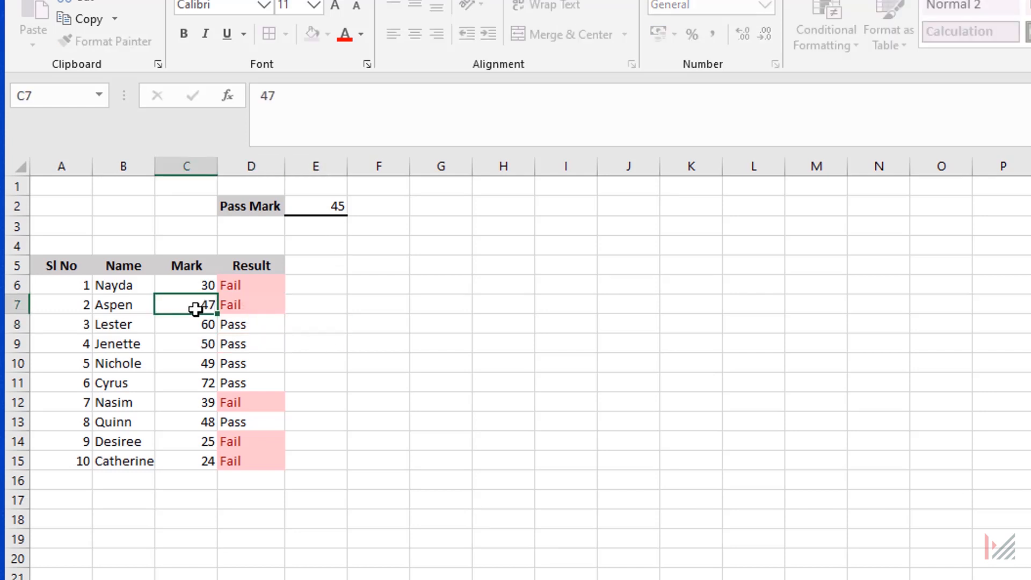
Set the mark in C7 to 47 and the mark in C8 to 40.
left_click(195, 309)
type("47")
key("Return")
type("40")
key("Return")
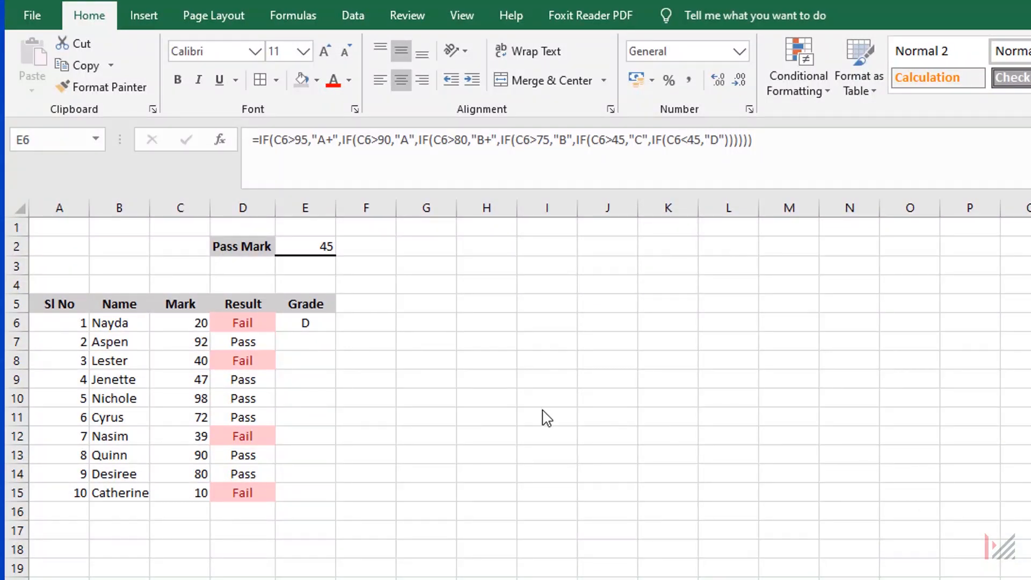
Examine the nested IF grade formula in E6, including its conditions, the A+ and A results and the value-if-false parts.
left_click(310, 322)
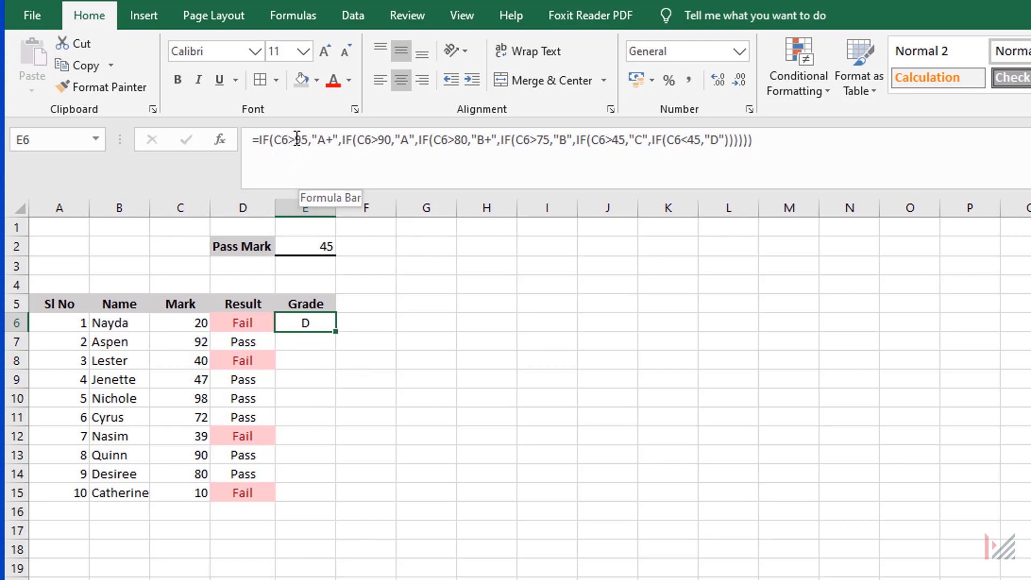
left_click(275, 142)
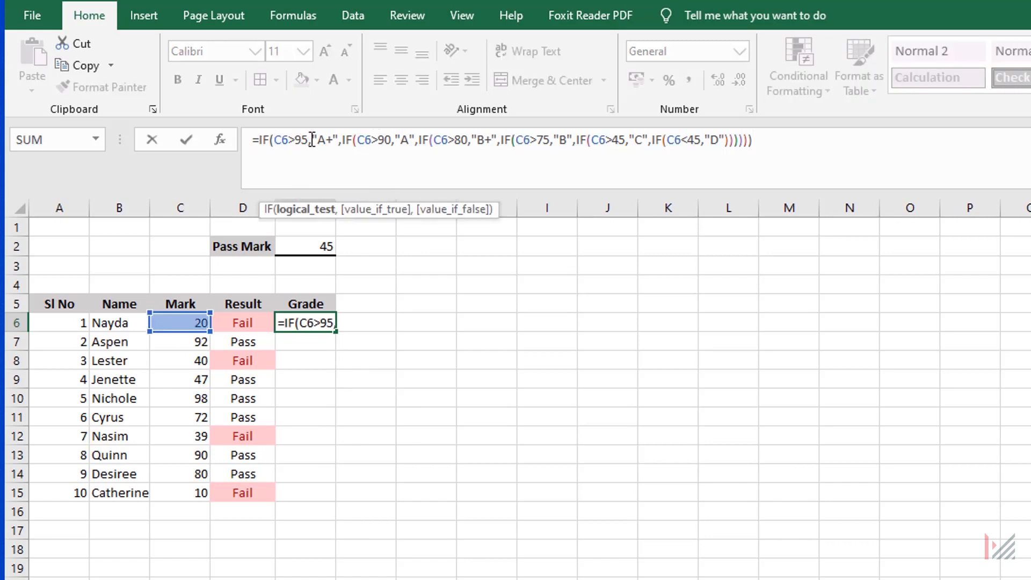
left_click_drag(339, 142, 309, 141)
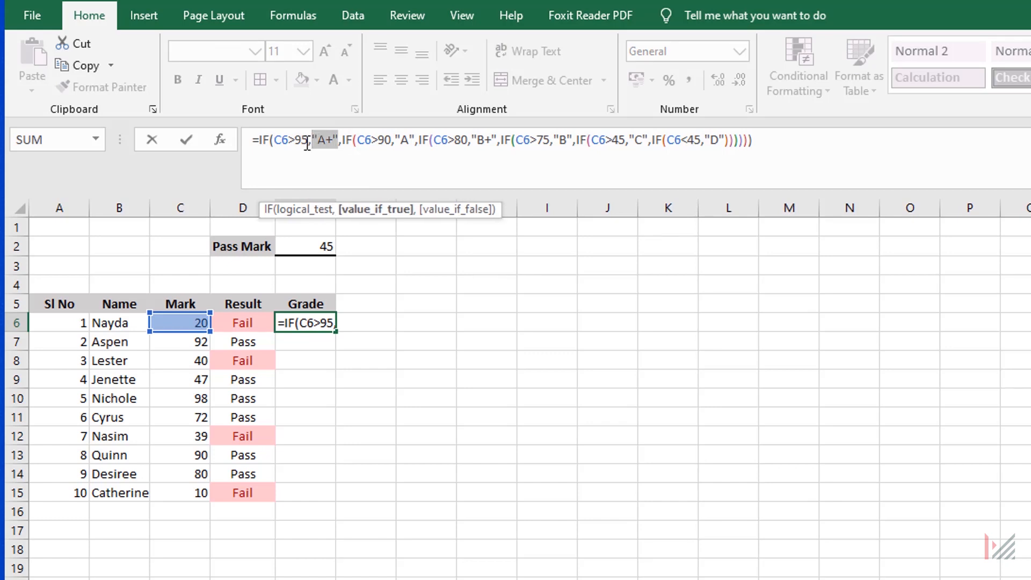
left_click(340, 143)
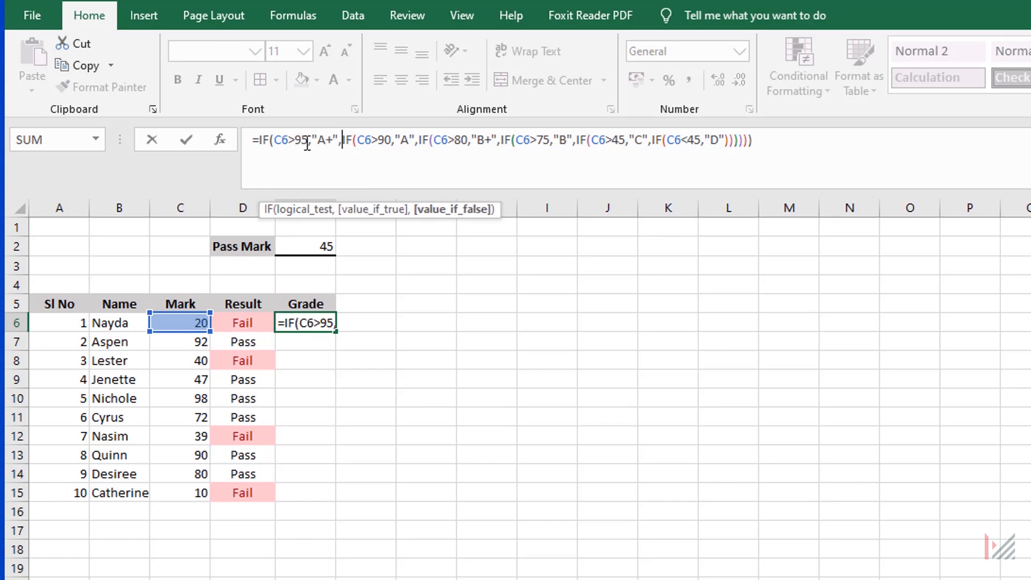
left_click(334, 148)
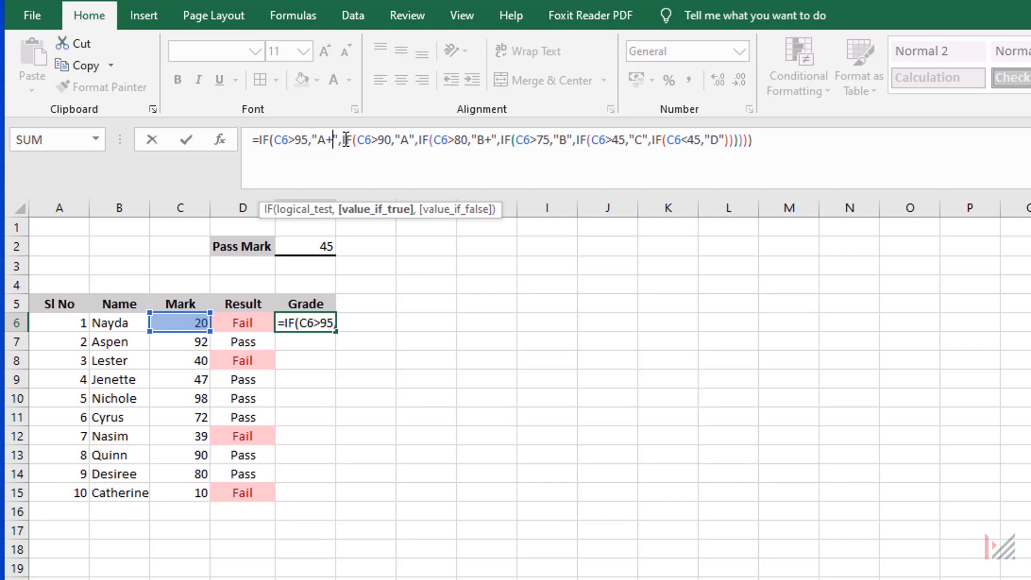
left_click(341, 145)
left_click_drag(344, 140, 396, 142)
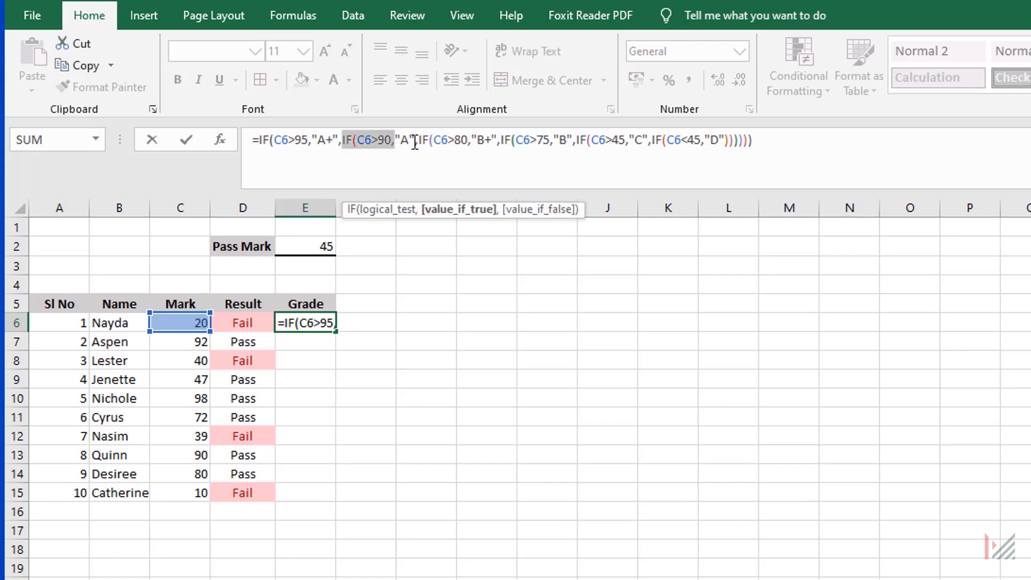
left_click(410, 141)
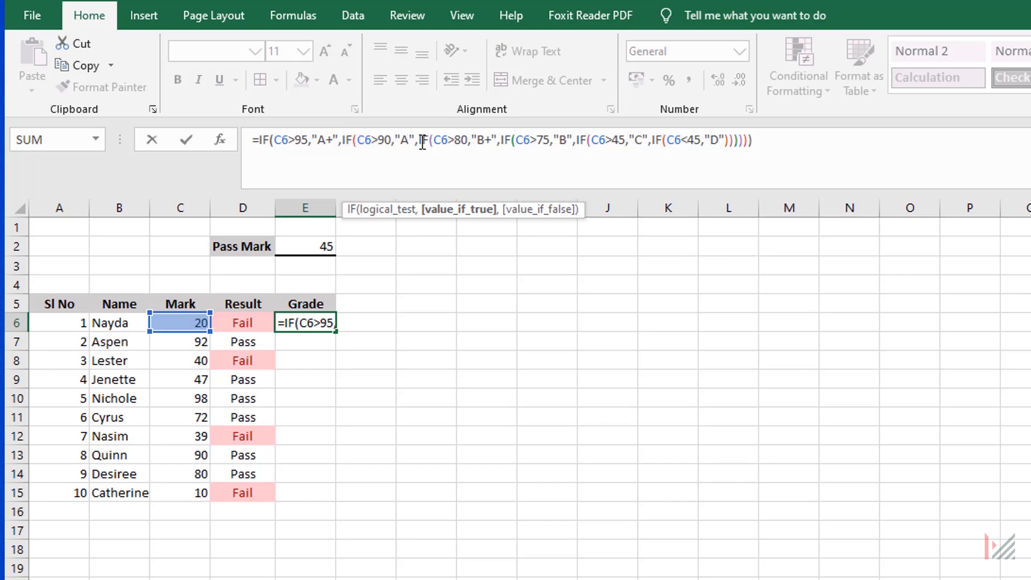
left_click(420, 141)
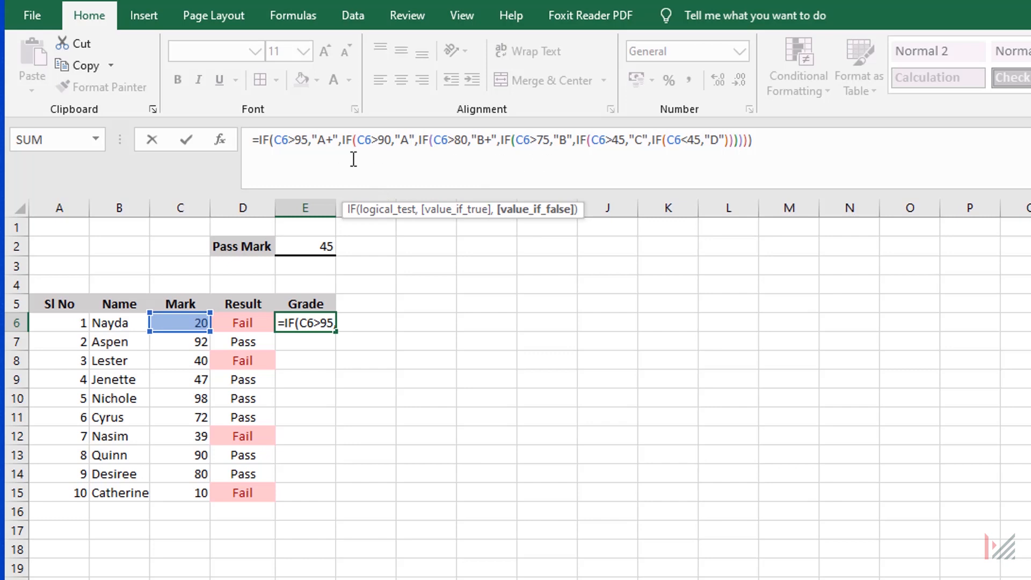
key("ctrl+Return")
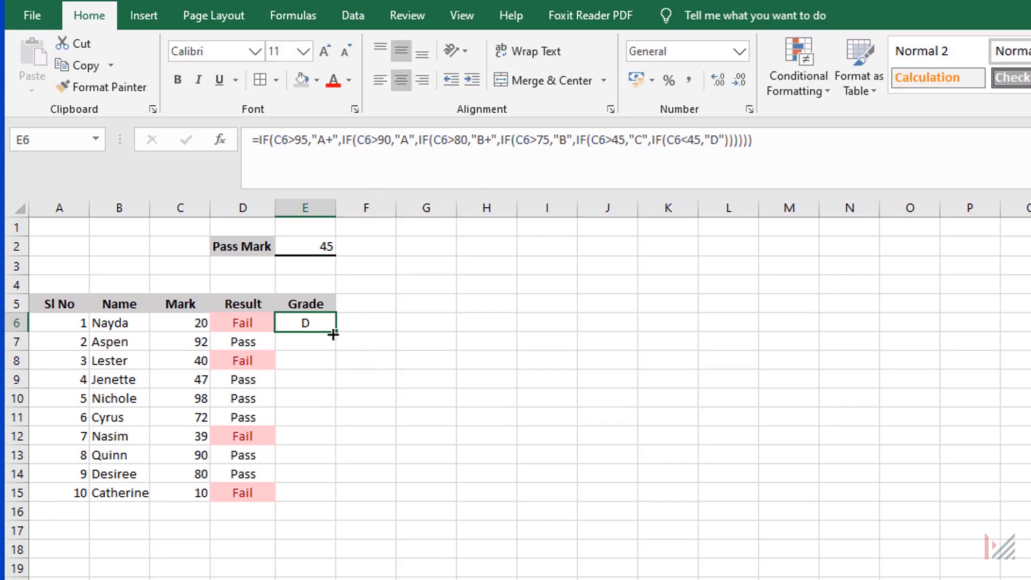
Copy the nested IF grade formula from E6 down to E15 and compare several marks with their grades.
left_click_drag(333, 334, 340, 507)
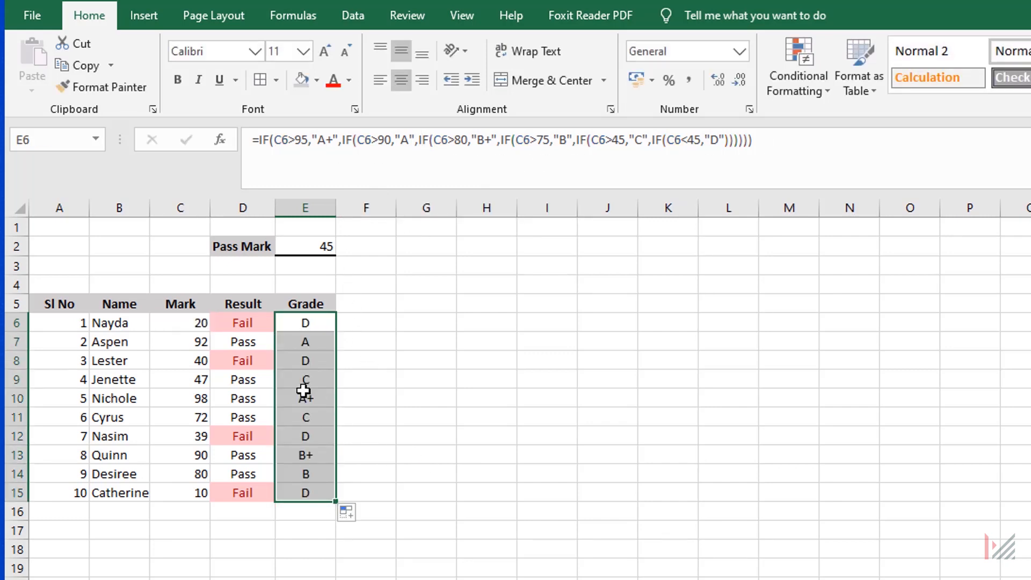
left_click(412, 400)
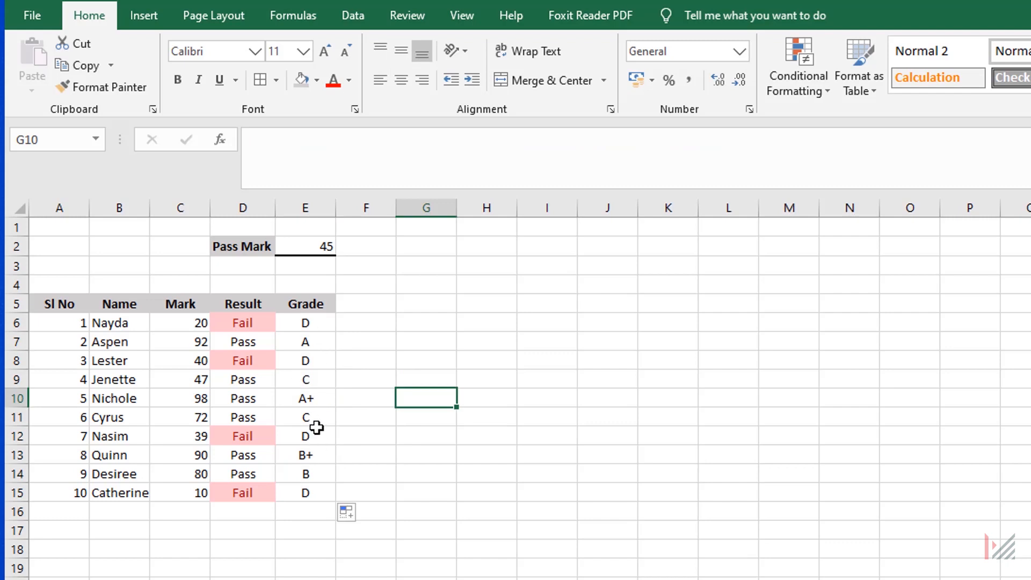
left_click(193, 399)
left_click(192, 471)
left_click(185, 358)
left_click(191, 433)
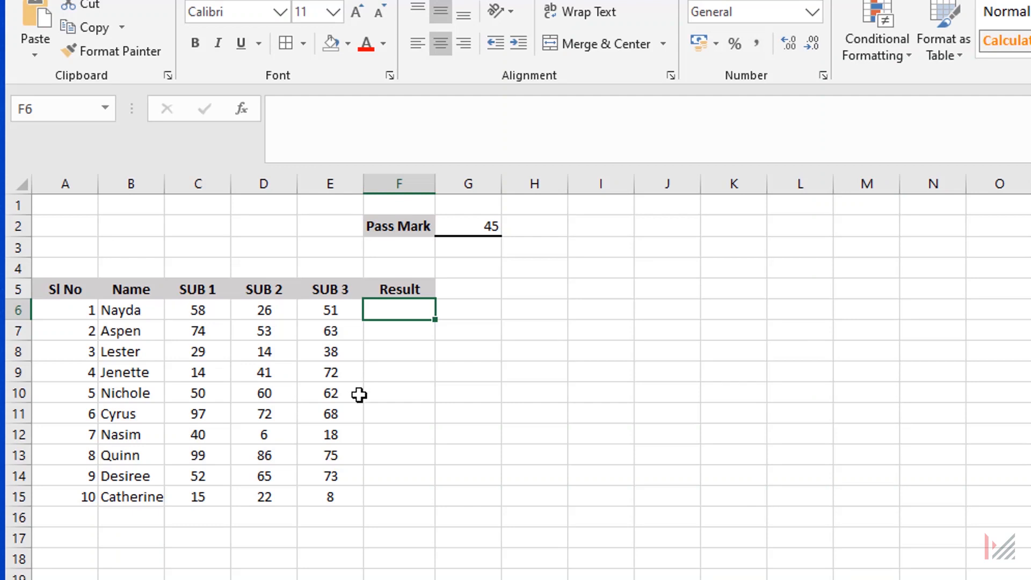
Paste the formula =IF(AND(C6>=$G$2,D6>=$G$2,E6>=$G$2),"Pass","Fail") into F6 of the three-subject table.
left_click(208, 307)
left_click(339, 312)
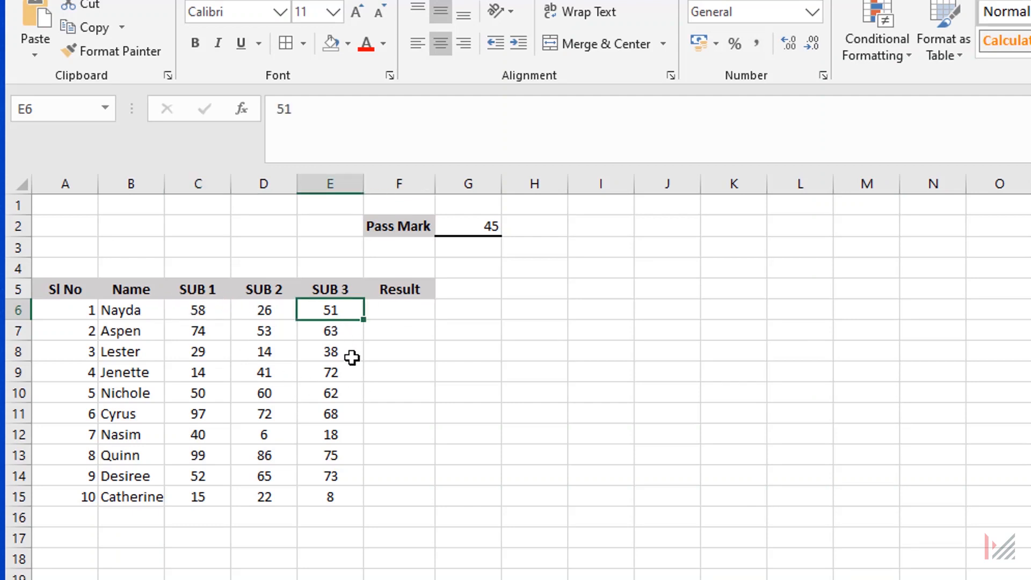
left_click(398, 307)
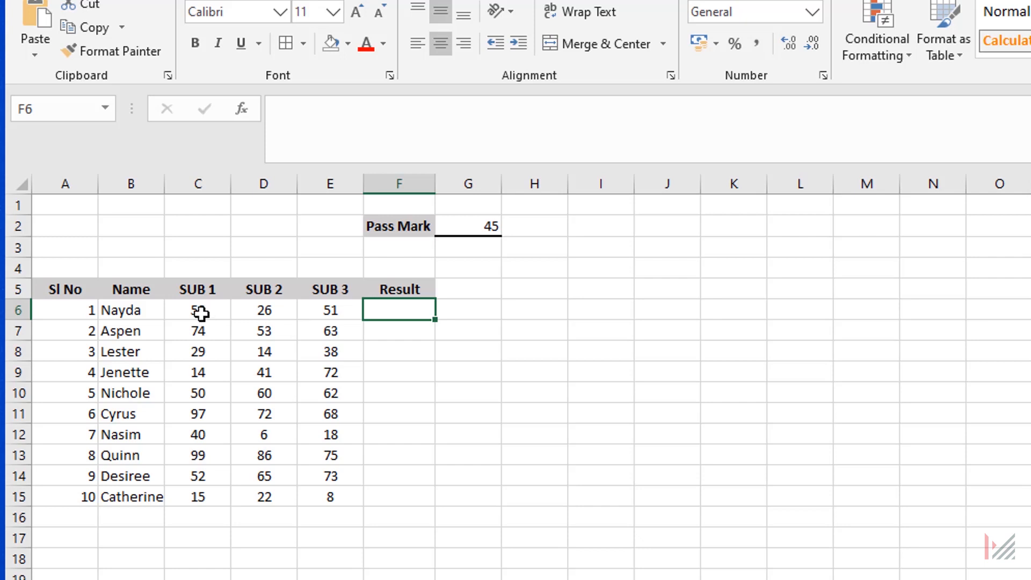
left_click(334, 126)
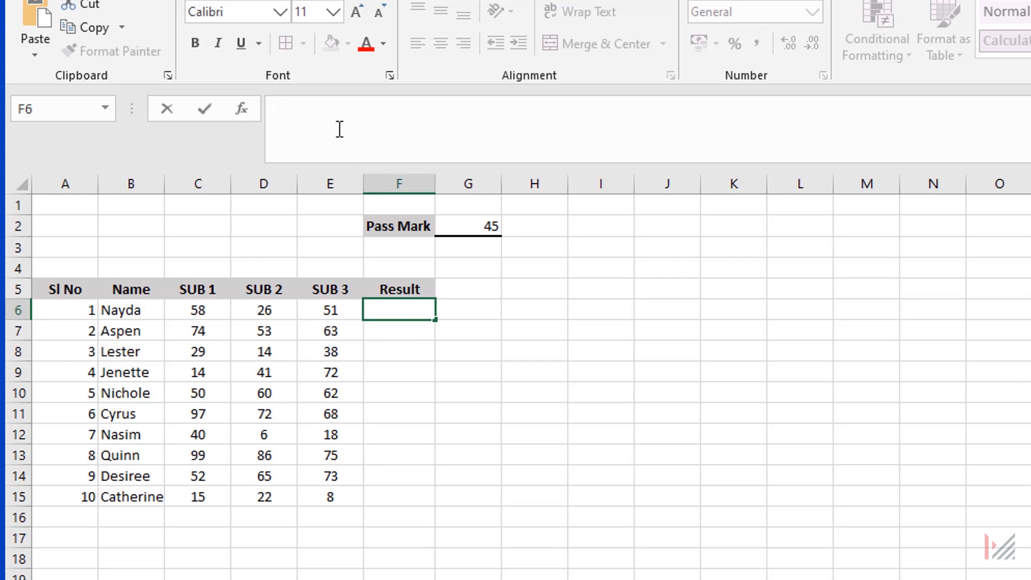
type("=IF(AND(C6>=$G$2,D6>=$G$2,E6>=$G$2),\"Pass\",\"Fail\")")
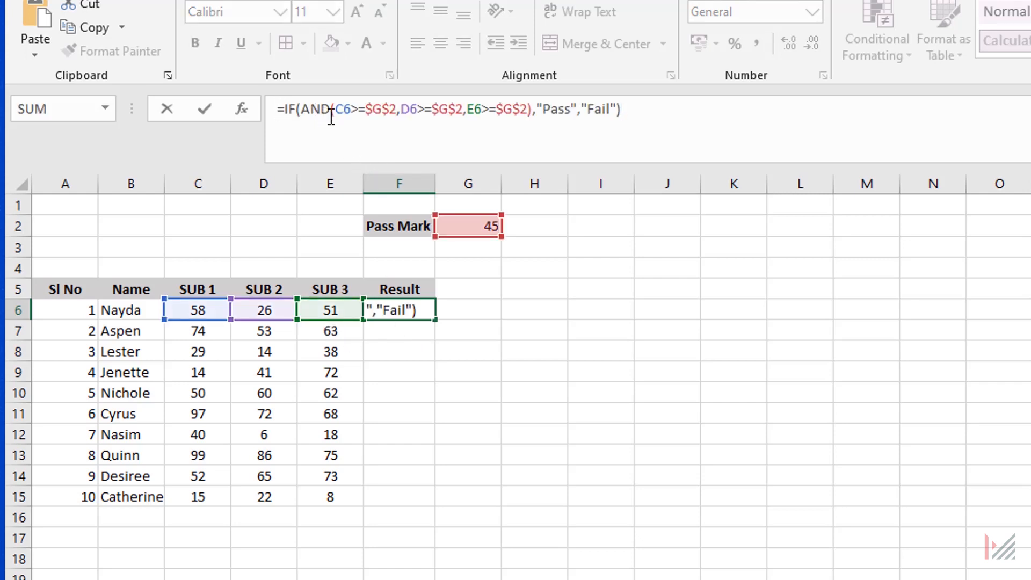
Examine the IF with AND formula in F6: its three subject conditions against $G$2 and the "Pass" and "Fail" outcomes.
left_click(301, 111)
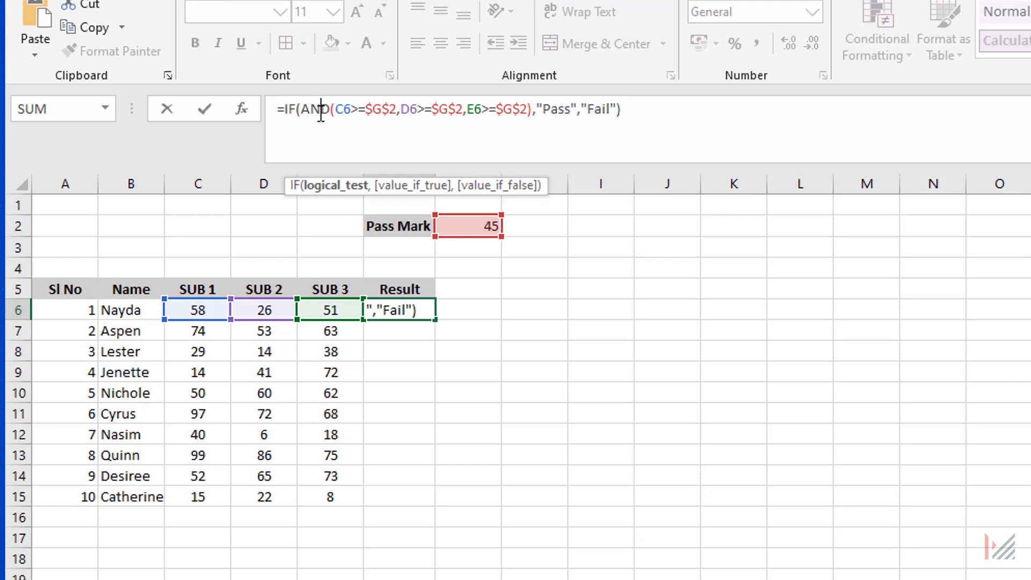
left_click_drag(302, 111, 527, 115)
left_click(322, 113)
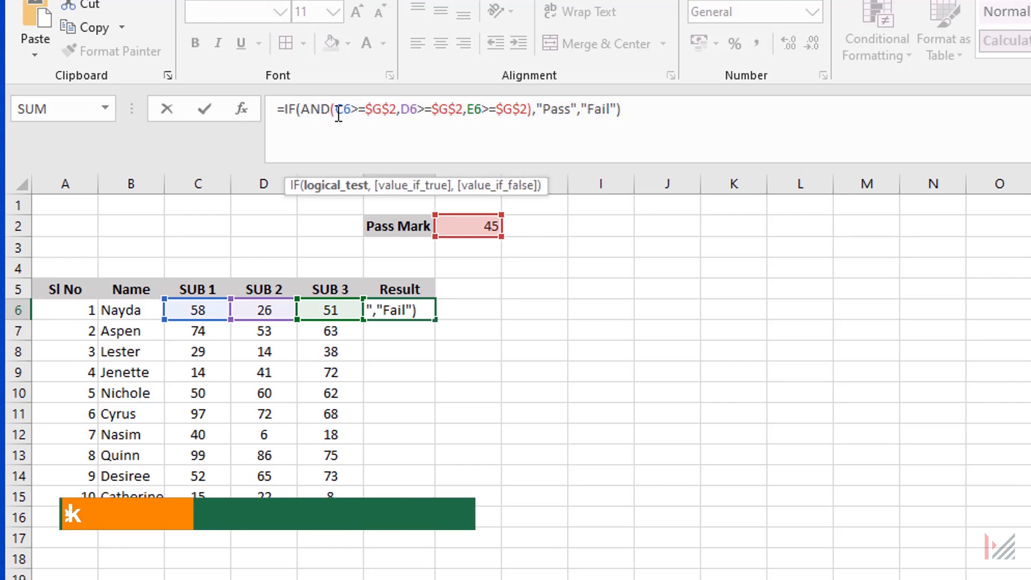
left_click_drag(338, 112, 398, 110)
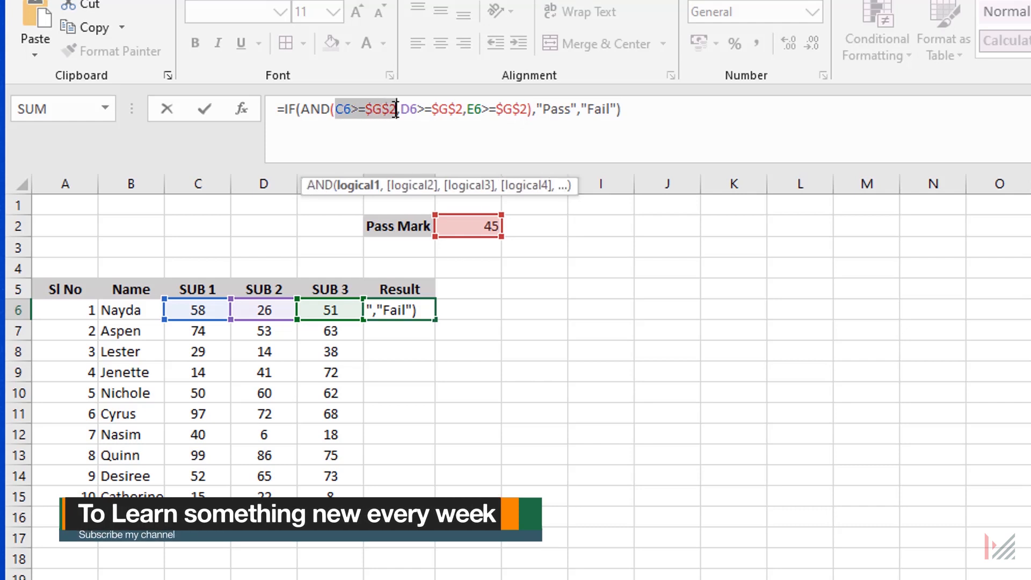
left_click(411, 111)
left_click(475, 111)
left_click(352, 111)
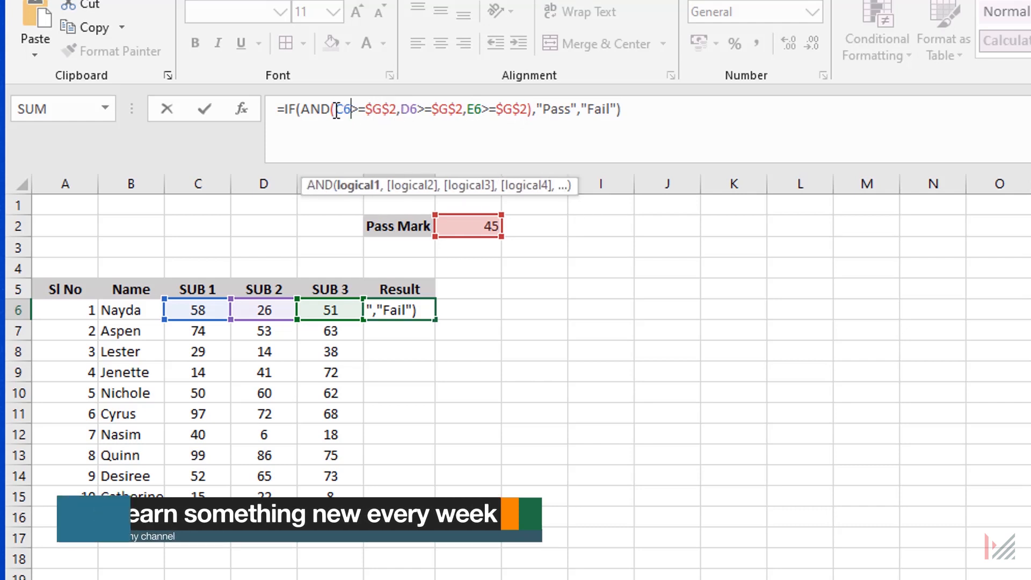
left_click_drag(331, 112, 360, 113)
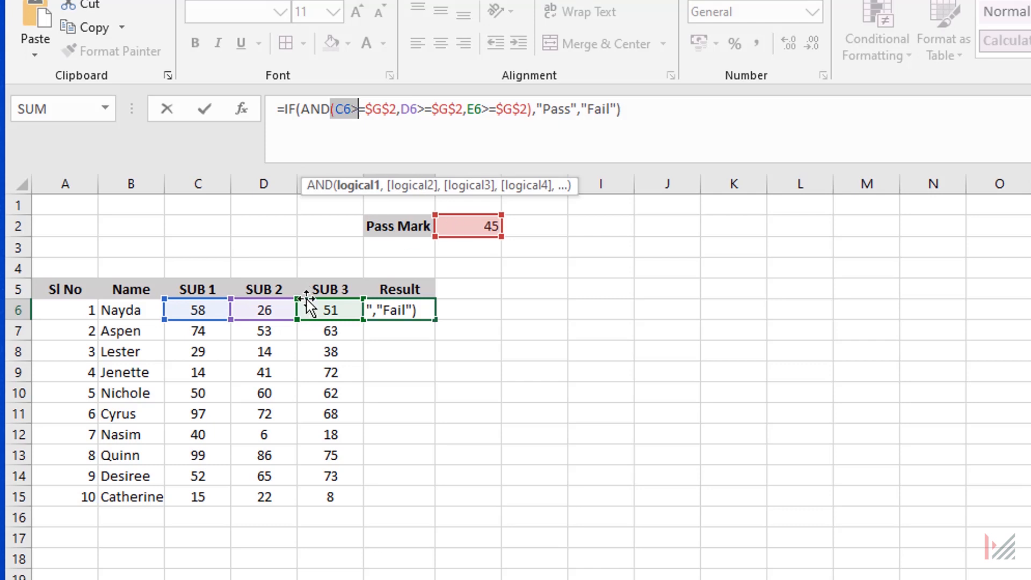
left_click(400, 114)
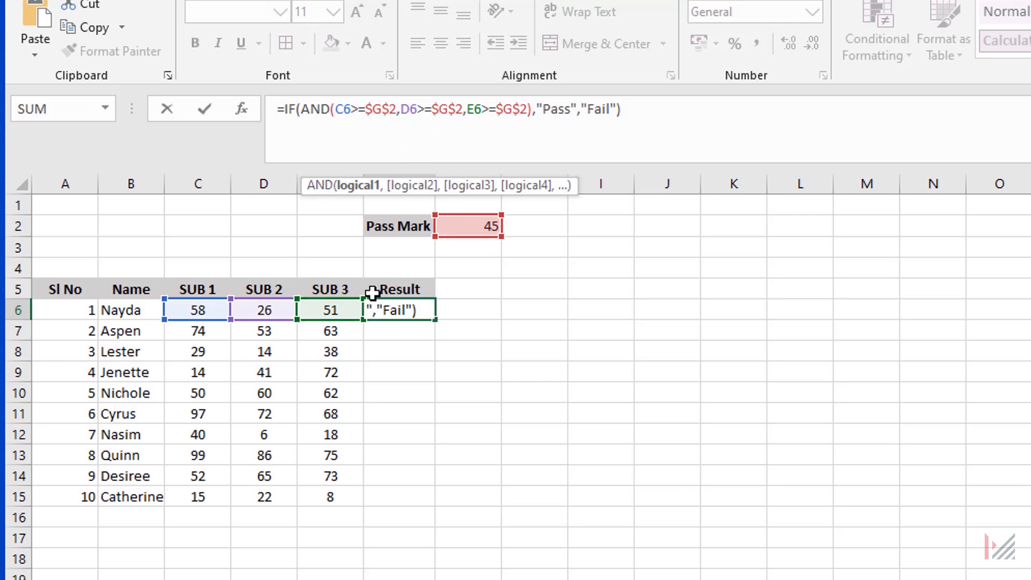
left_click(535, 109)
type(",")
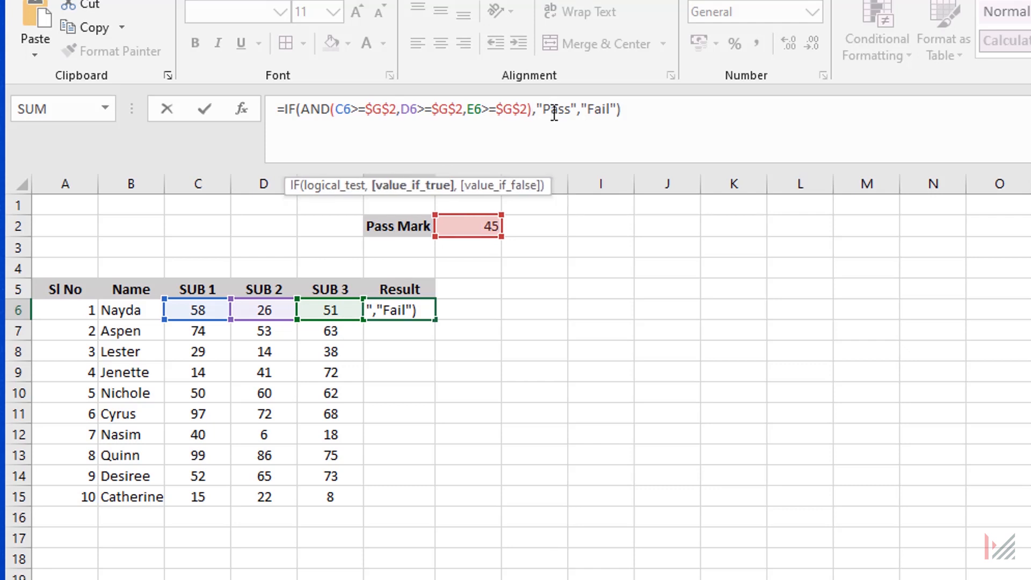
left_click(596, 110)
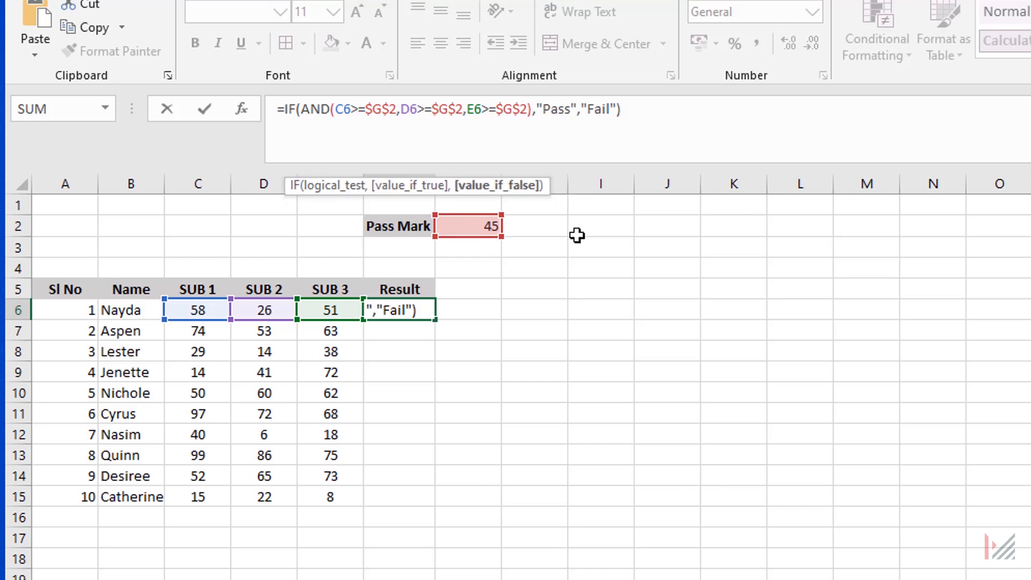
Copy the IF with AND formula from F6 down to F15 and compare several students' results with their subject marks.
key("ctrl+Return")
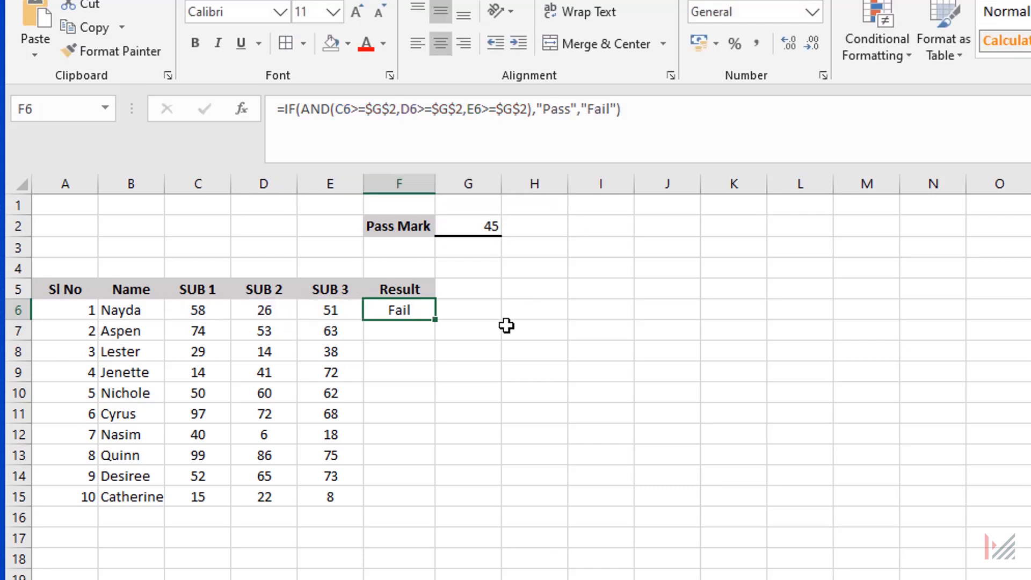
double_click(435, 320)
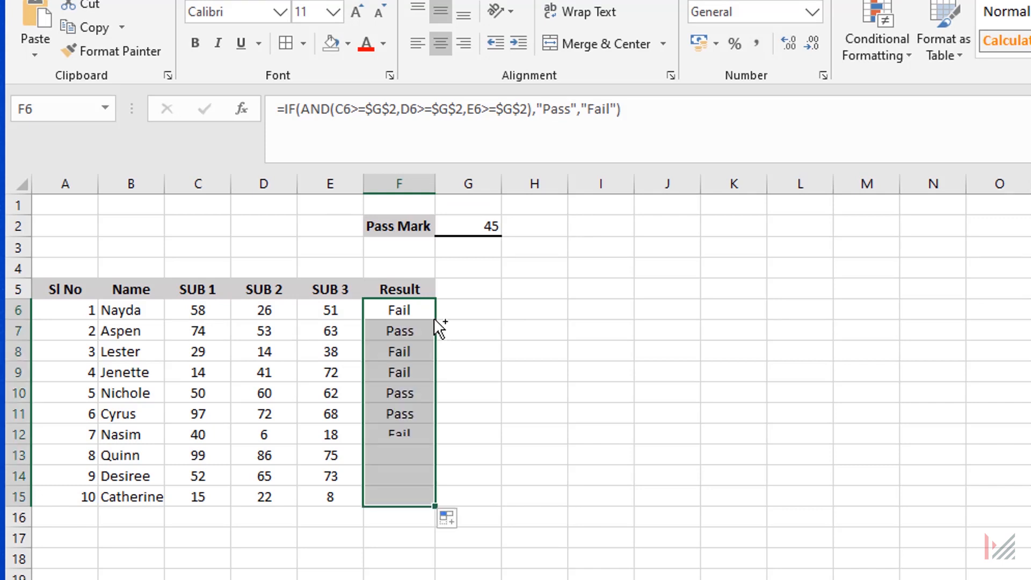
left_click(413, 364)
left_click(402, 352)
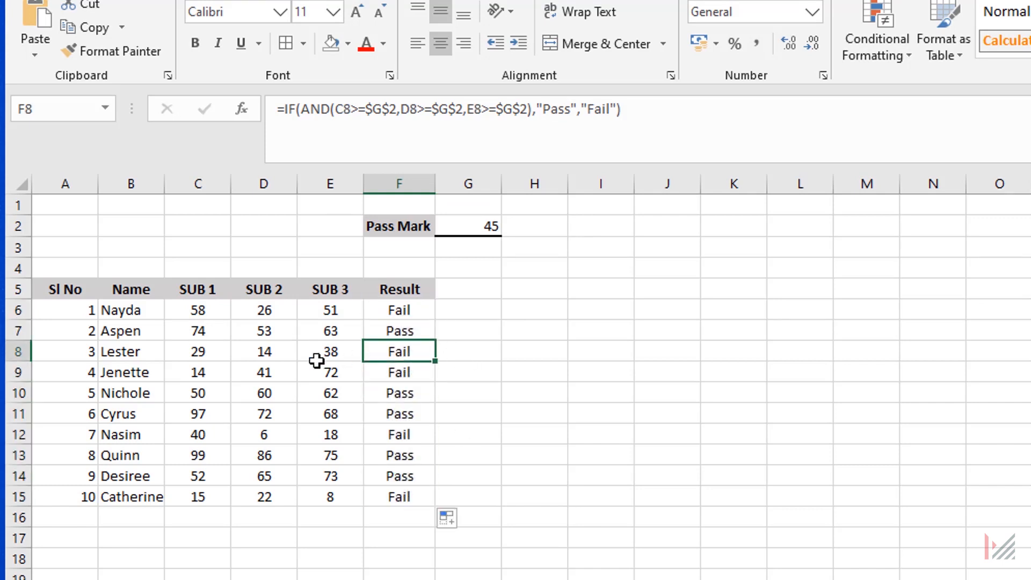
left_click(407, 330)
left_click_drag(218, 336, 346, 331)
left_click(403, 330)
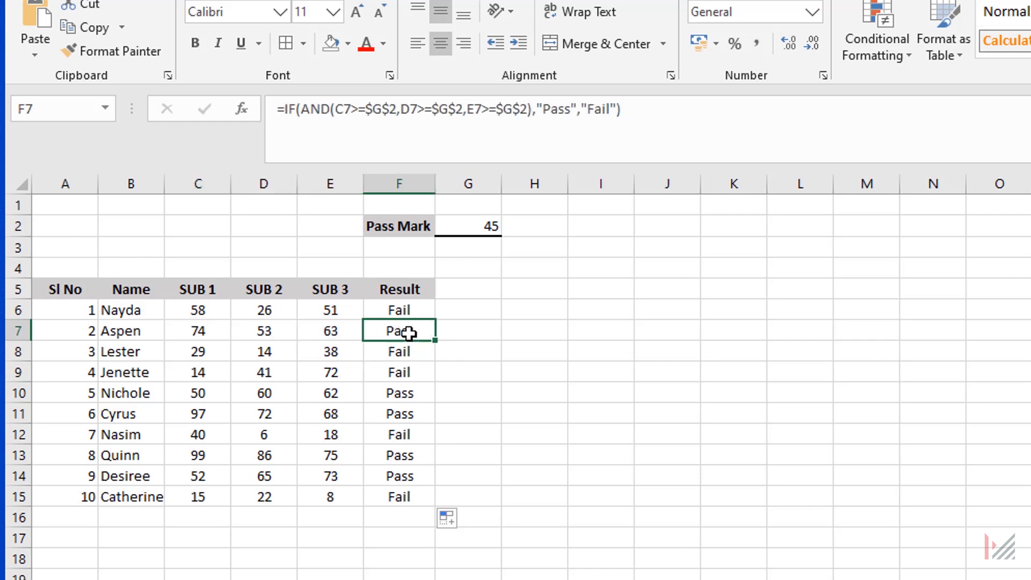
left_click(397, 353)
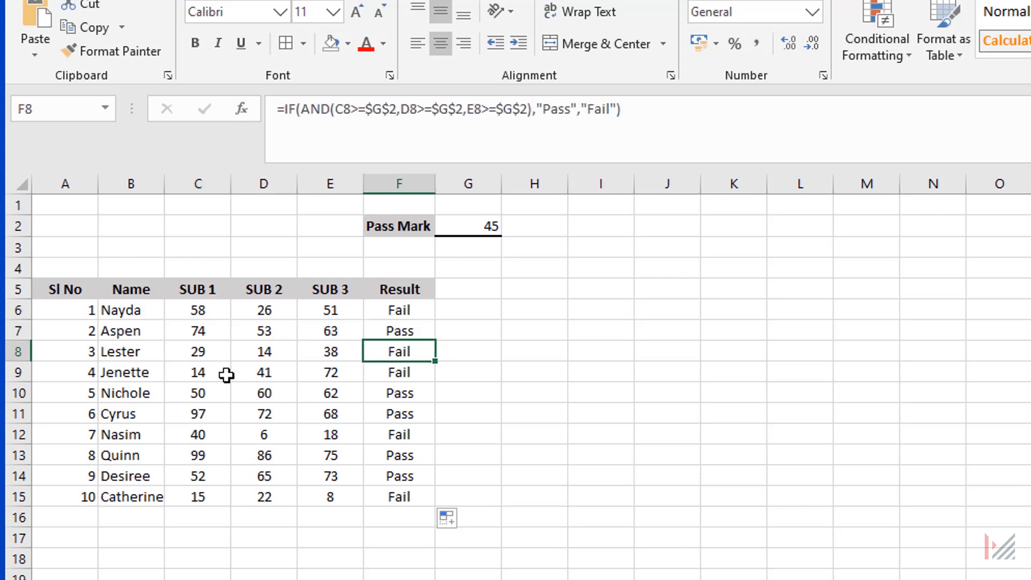
left_click(398, 373)
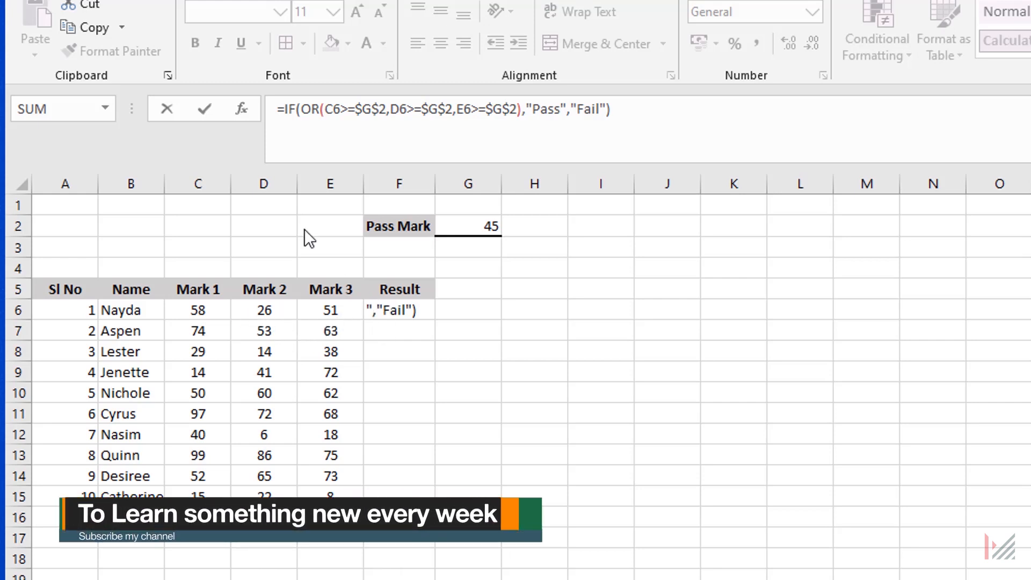
Enter =IF(OR(C6>=$G$2,D6>=$G$2,E6>=$G$2),"Pass","Fail") in F6 after reviewing its OR conditions, and copy it down to F15.
double_click(309, 111)
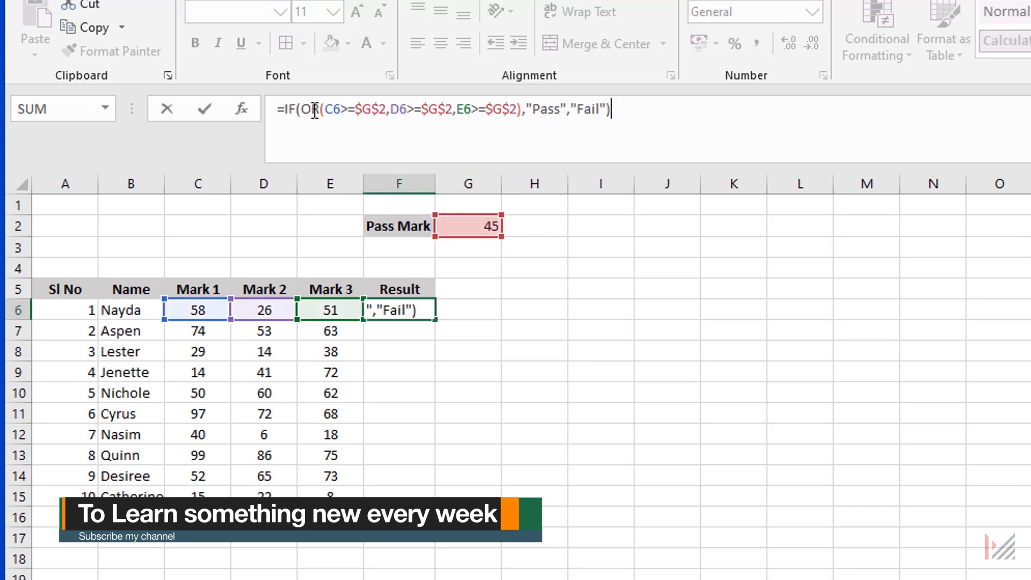
left_click(381, 112)
left_click(418, 111)
key("ctrl+Return")
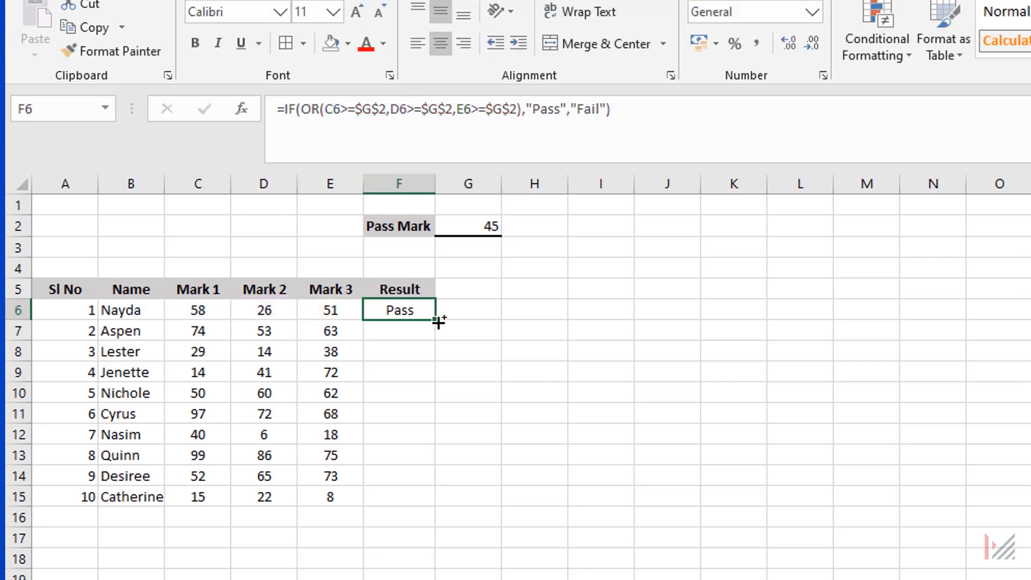
double_click(436, 320)
left_click(399, 356)
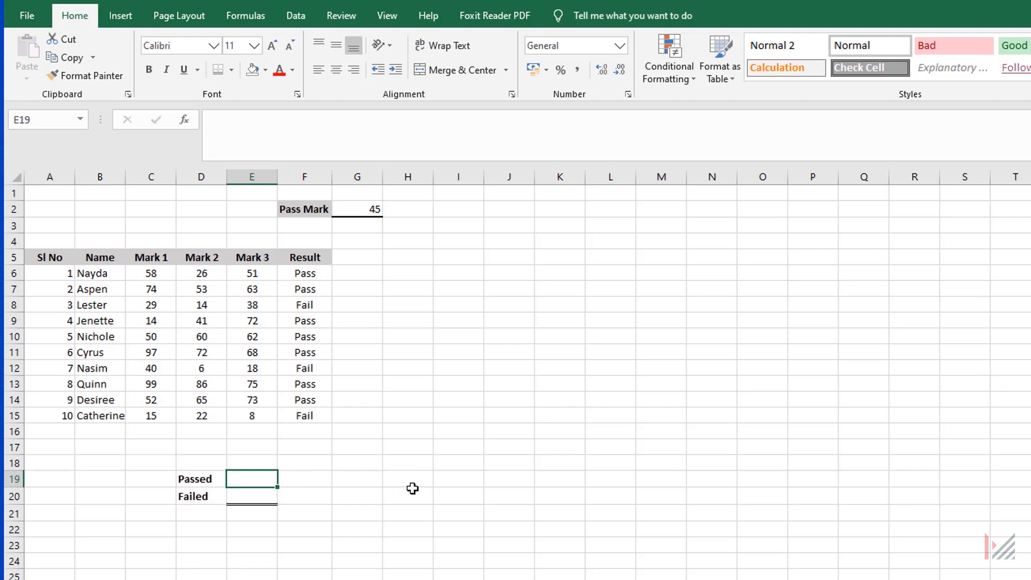
Count the passed students in E19 with a COUNTIF formula over F6:F15 using the criterion "Pass".
type("=cou")
key("Down")
key("Down")
key("Down")
key("Down")
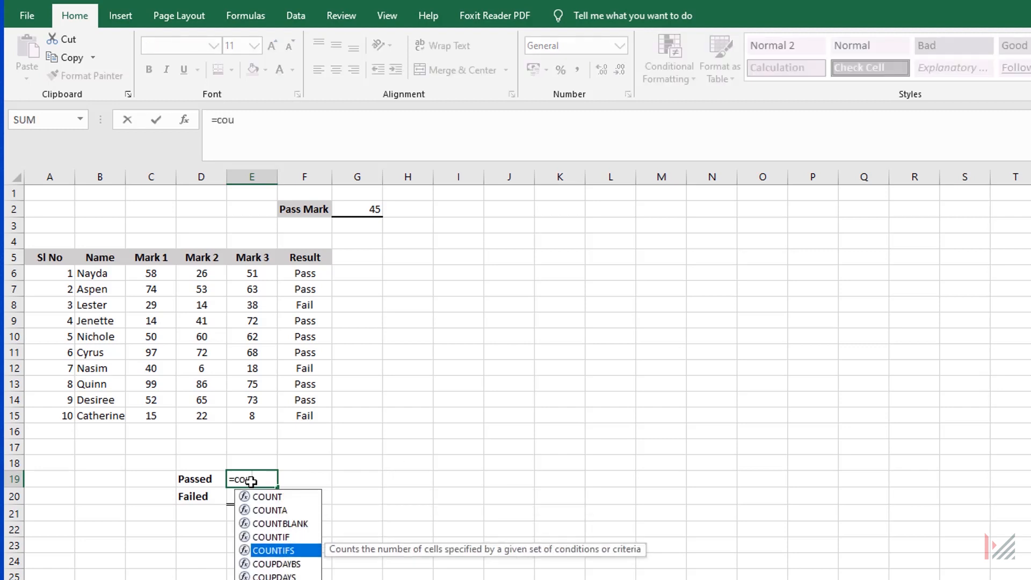
key("Up")
key("Tab")
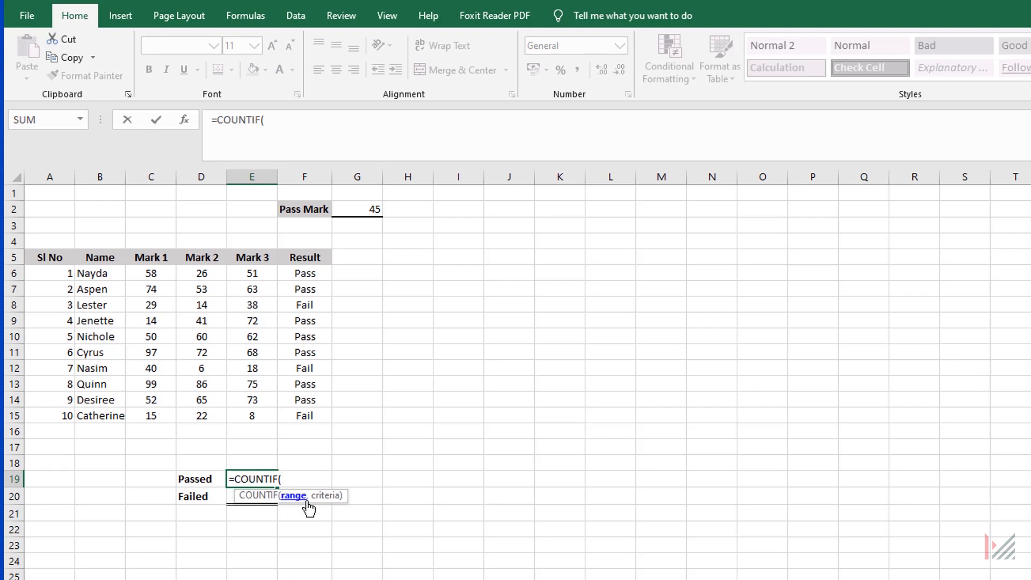
left_click_drag(299, 275, 317, 418)
type(",")
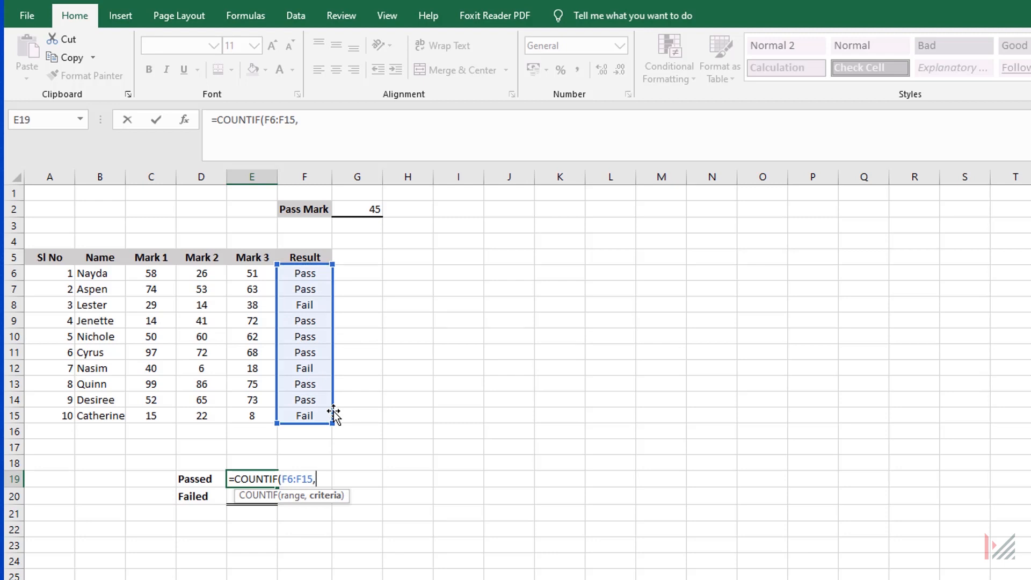
type("\"Pass")
key("Return")
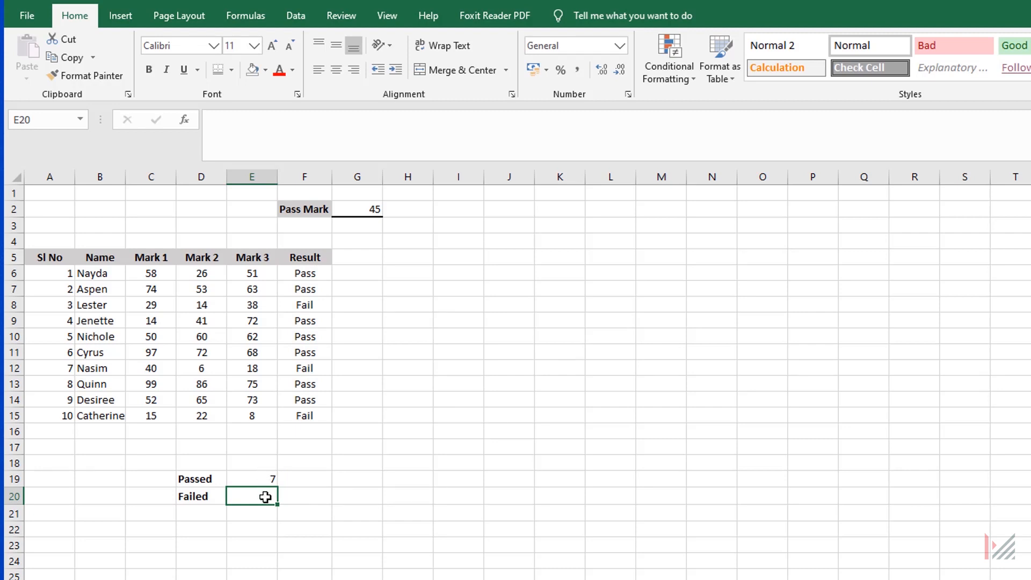
Count the failed students in E20 with the formula =COUNTIF(F6:F15,"Fail").
type("=COUNTIF(")
left_click_drag(305, 273, 311, 420)
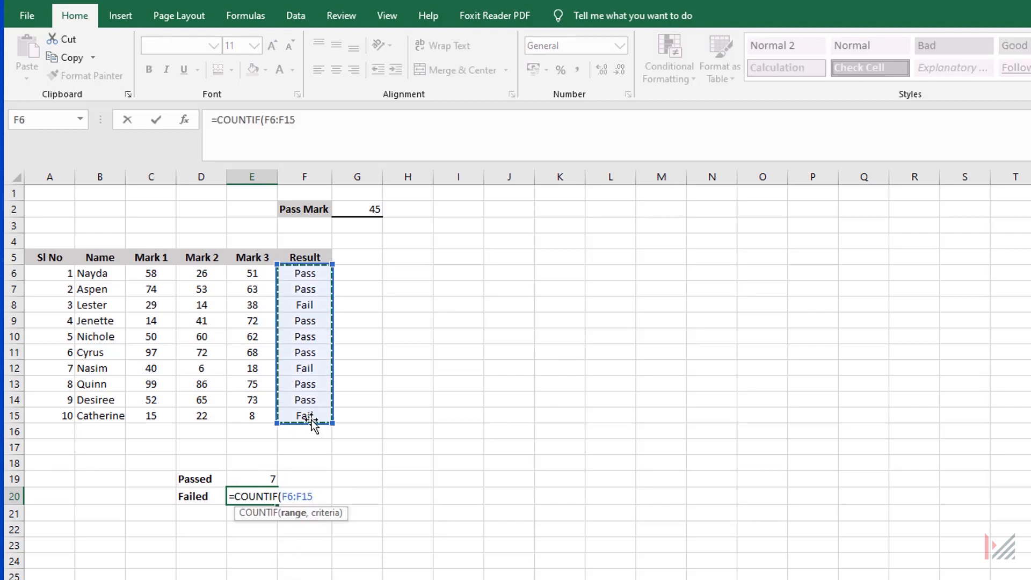
type(",")
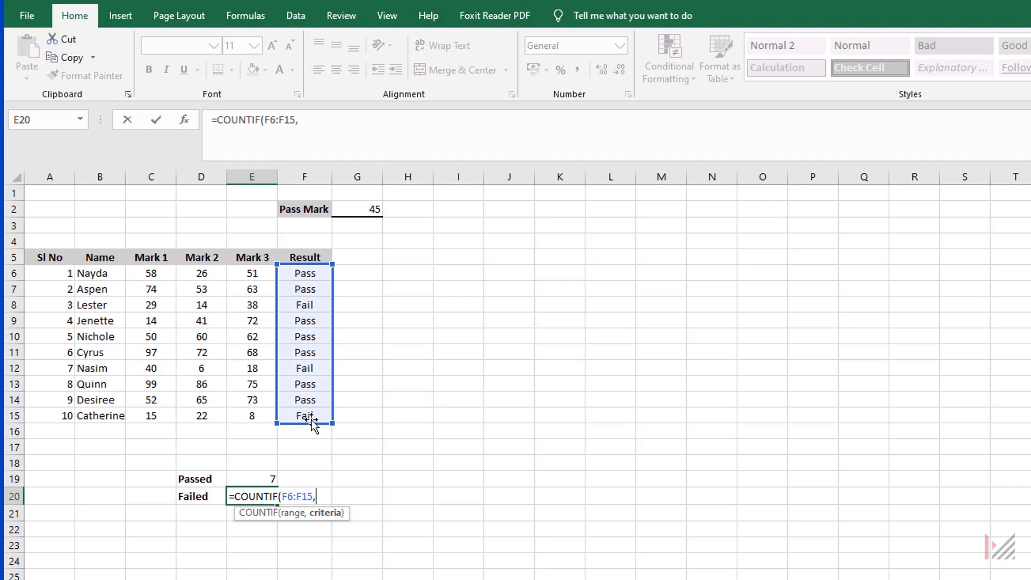
type("\"Fail\")")
key("Return")
left_click(357, 529)
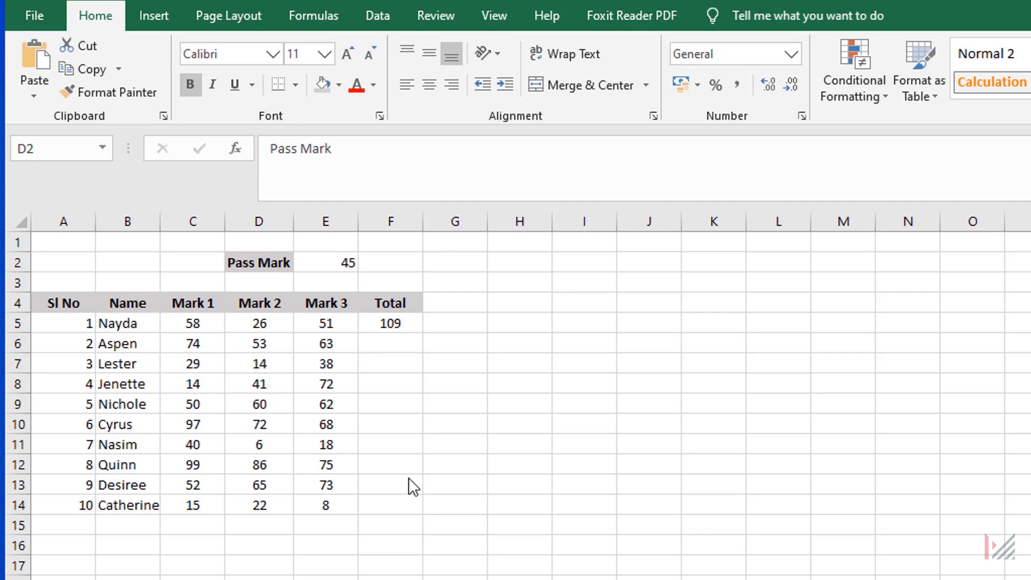
Examine the SUMIF formula in F5, its range C5:E5 and criterion ">=45", and check the total in F11.
left_click_drag(192, 323, 328, 323)
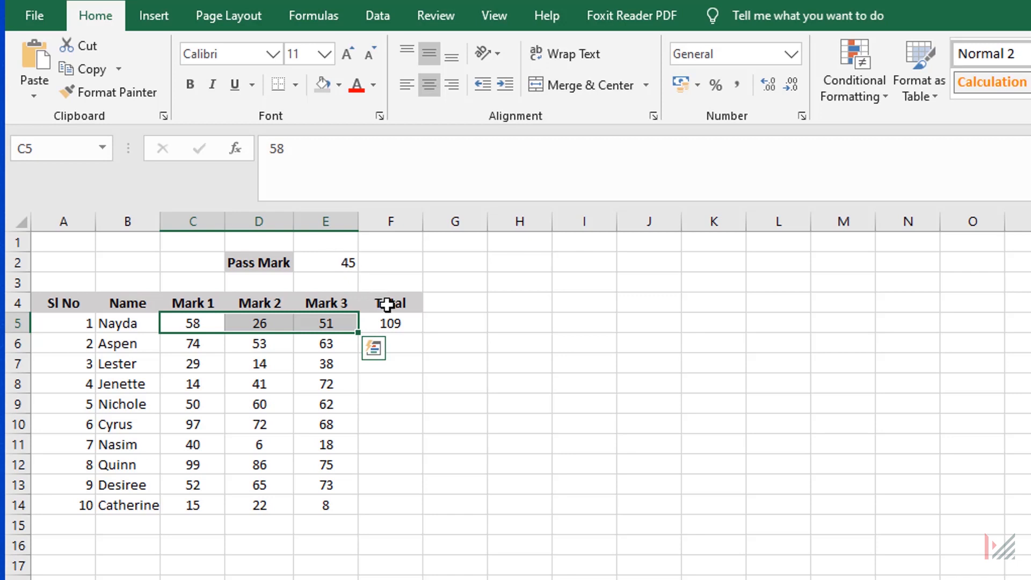
left_click(391, 323)
left_click(326, 156)
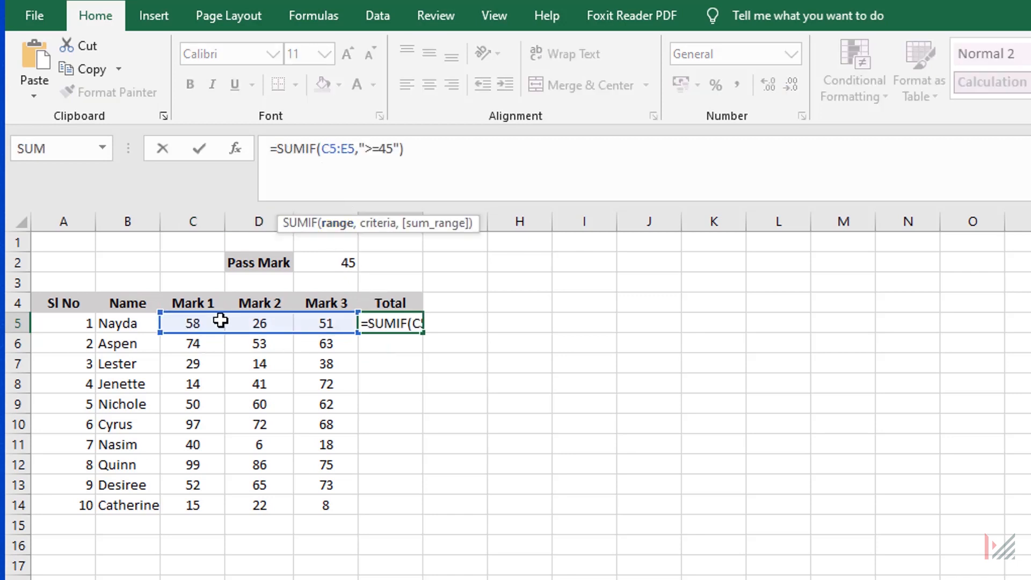
left_click(367, 150)
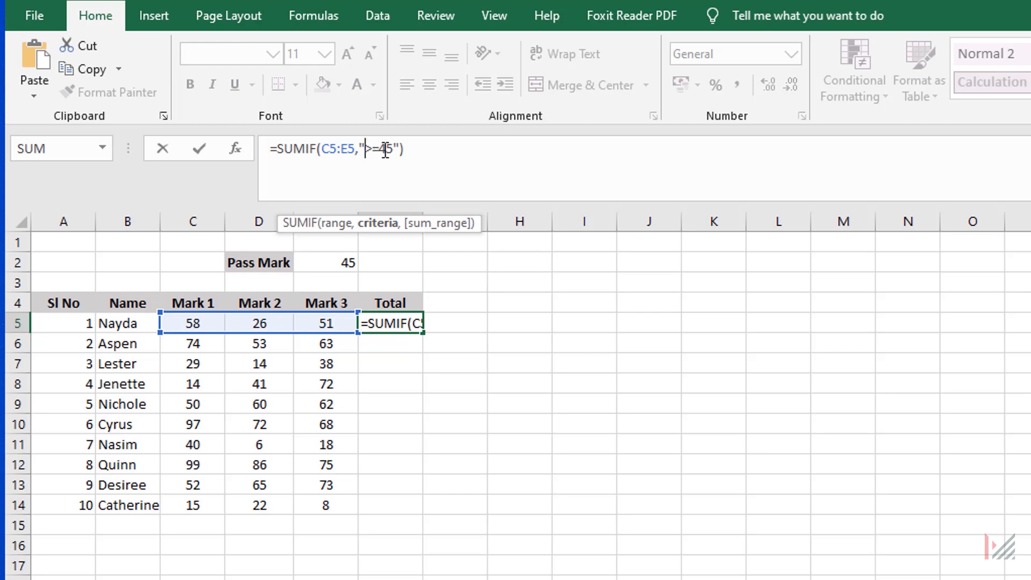
type("=")
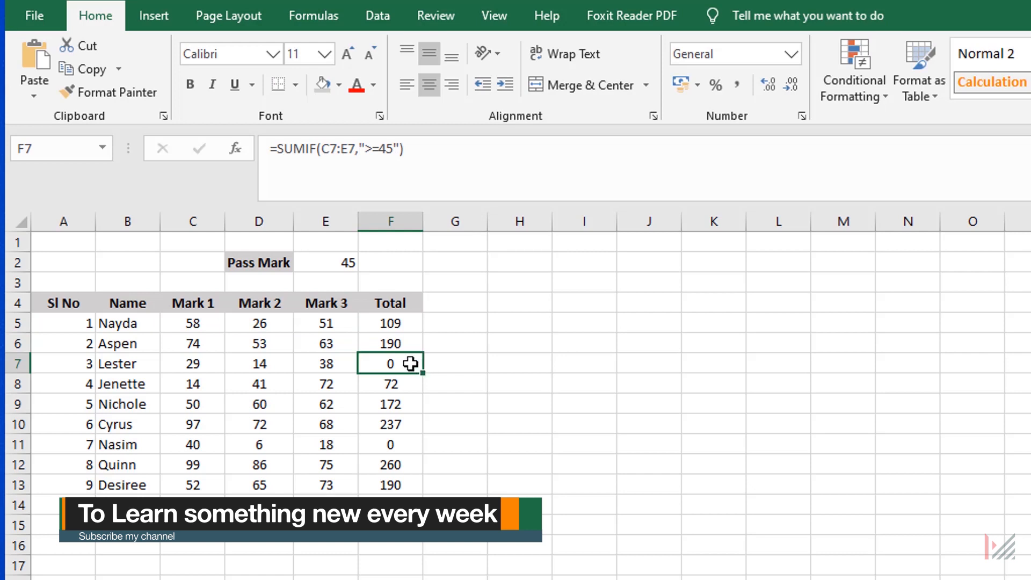
left_click(405, 444)
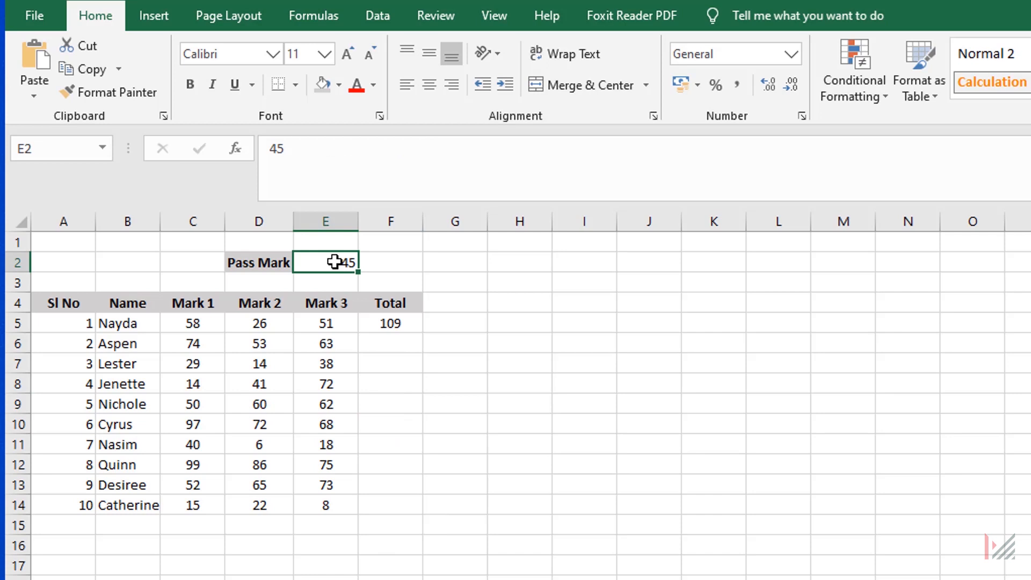
Examine the SUMIF formula in F5 whose criterion joins ">=" with the pass mark cell E2.
left_click(387, 329)
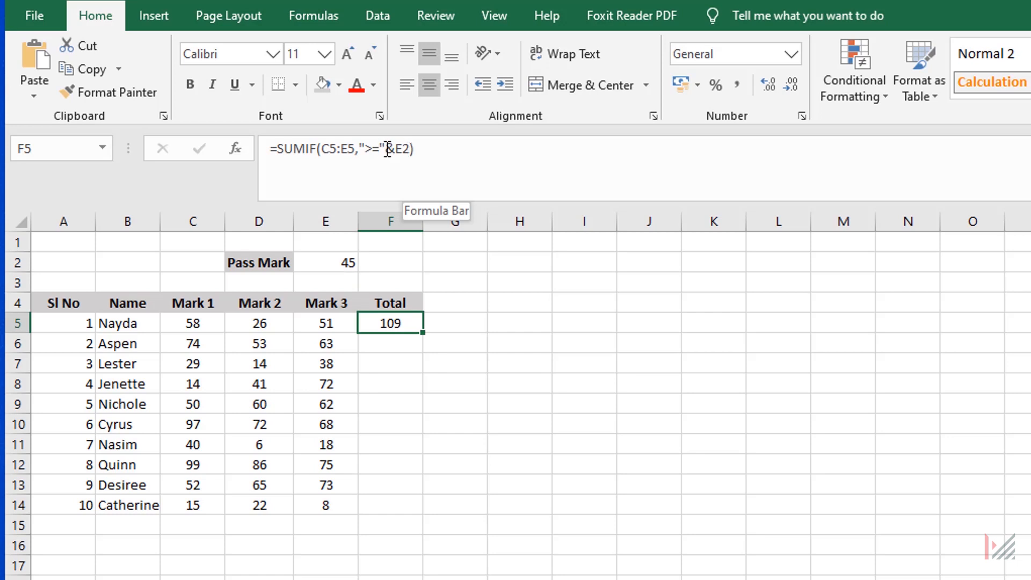
left_click(370, 151)
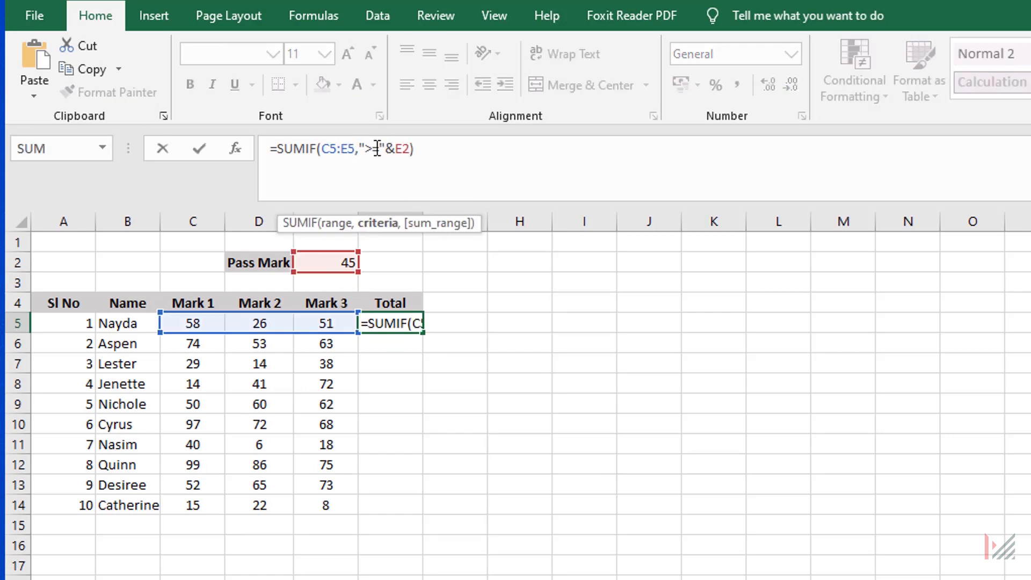